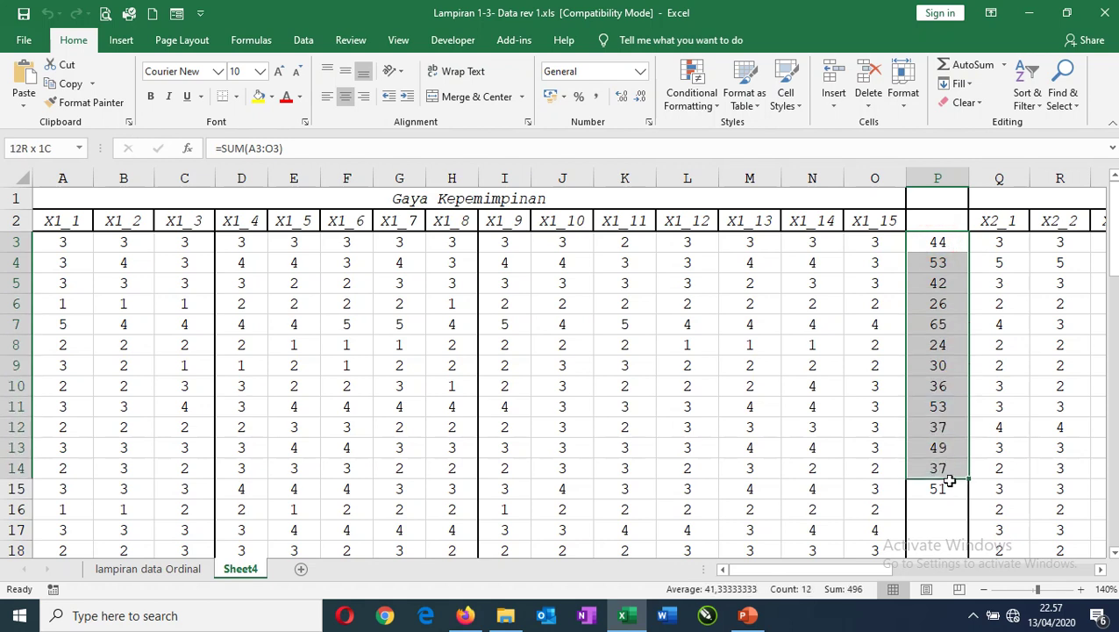
Step: Clear the row totals in P3:P15 of Sheet4 and select cell A3
key("Delete")
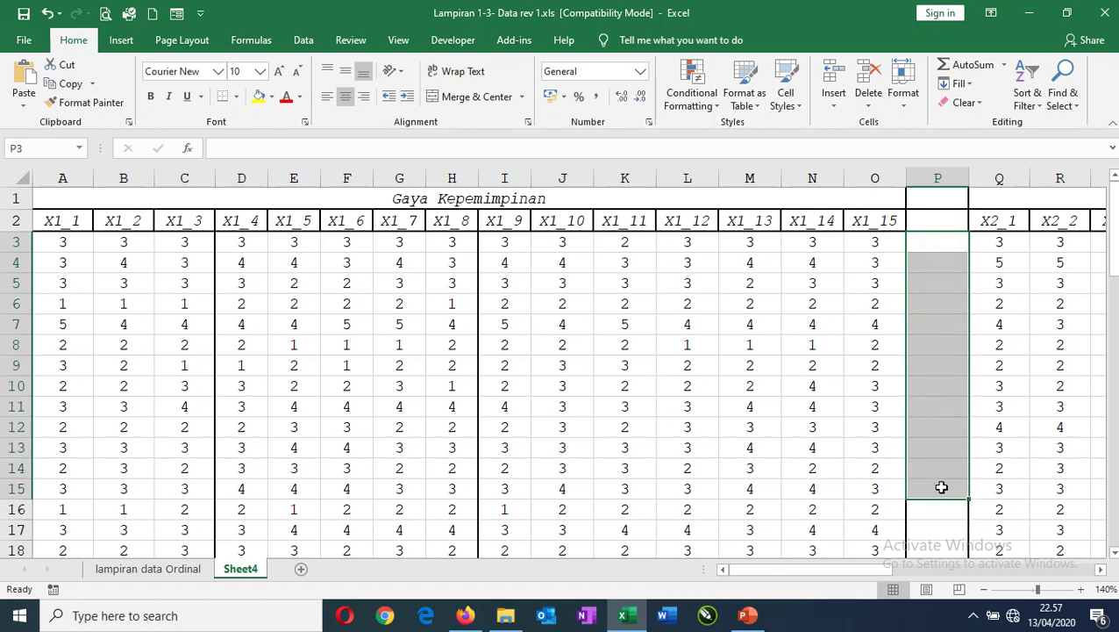
left_click(797, 446)
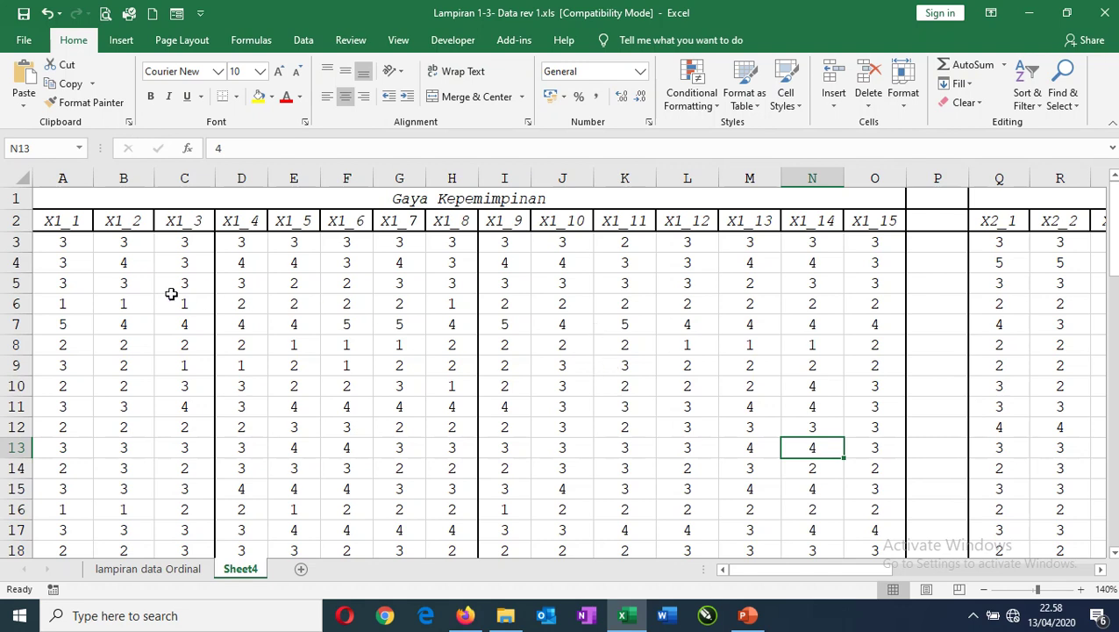
left_click(62, 244)
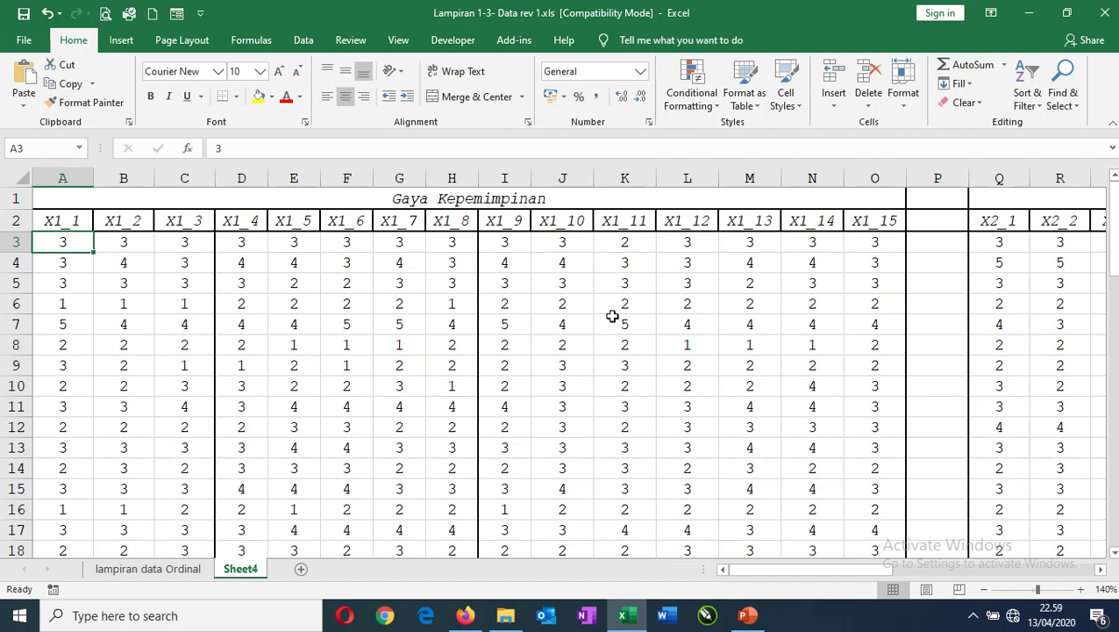
Step: Minimize the data workbook and the PowerPoint presentation, and maximize the blank Book2 workbook
left_click(1032, 16)
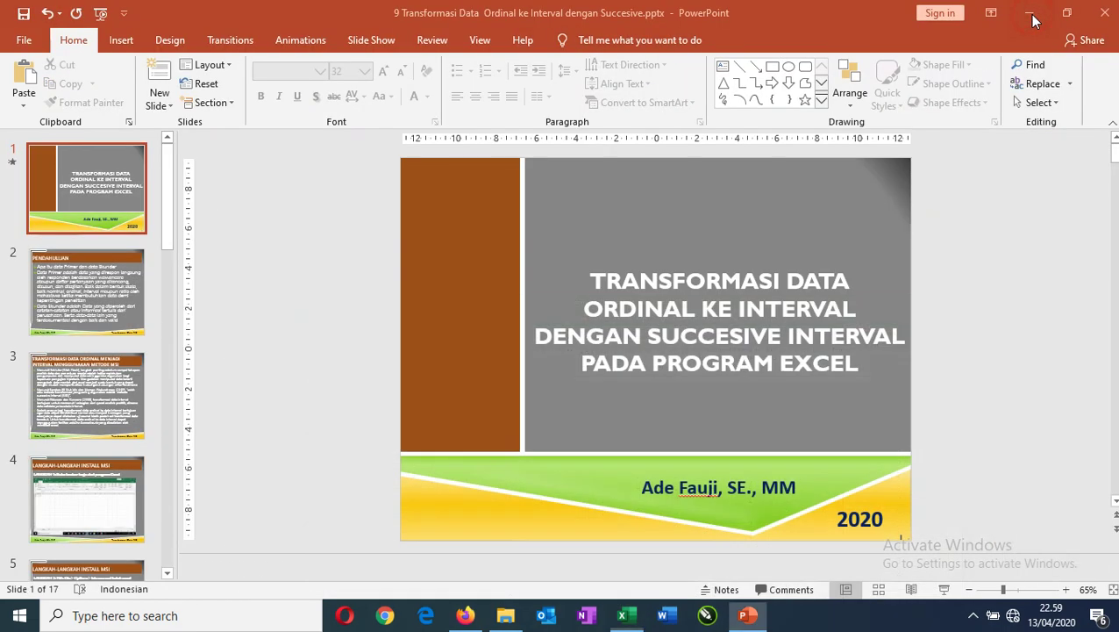
left_click(1028, 16)
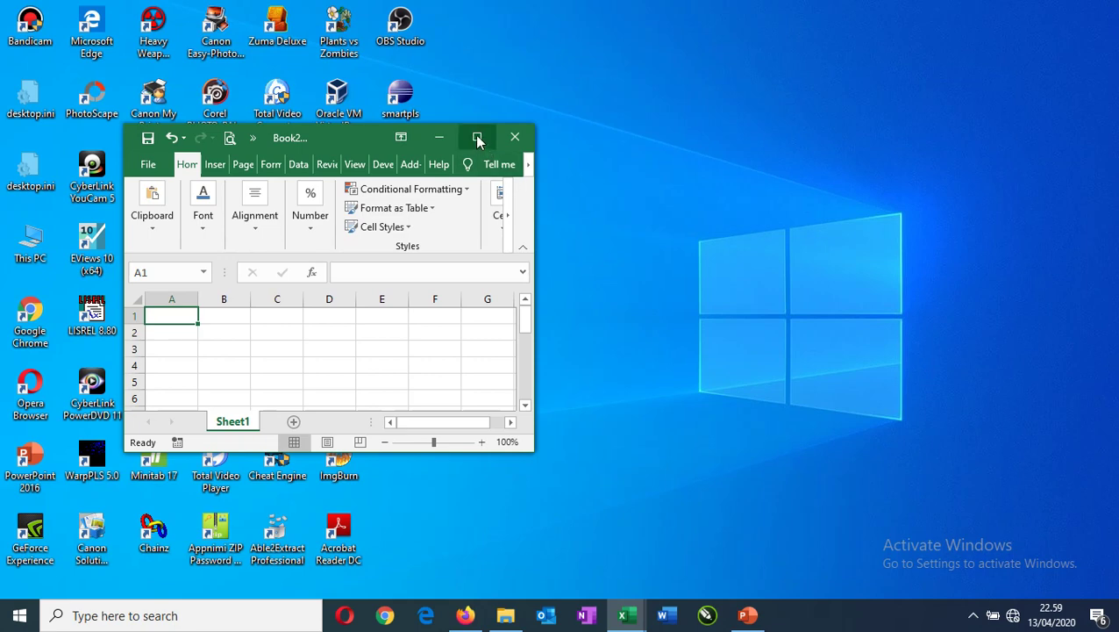
left_click(478, 139)
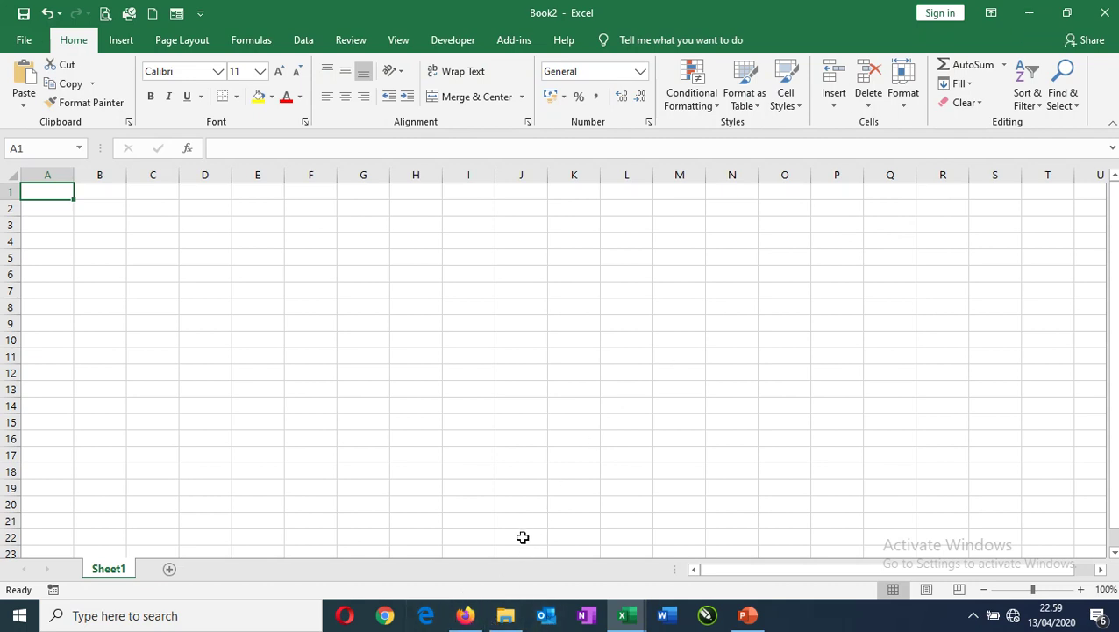
Step: Locate the Succesive.xla add-in file on Local Disk (C:) in File Explorer
key("super+e")
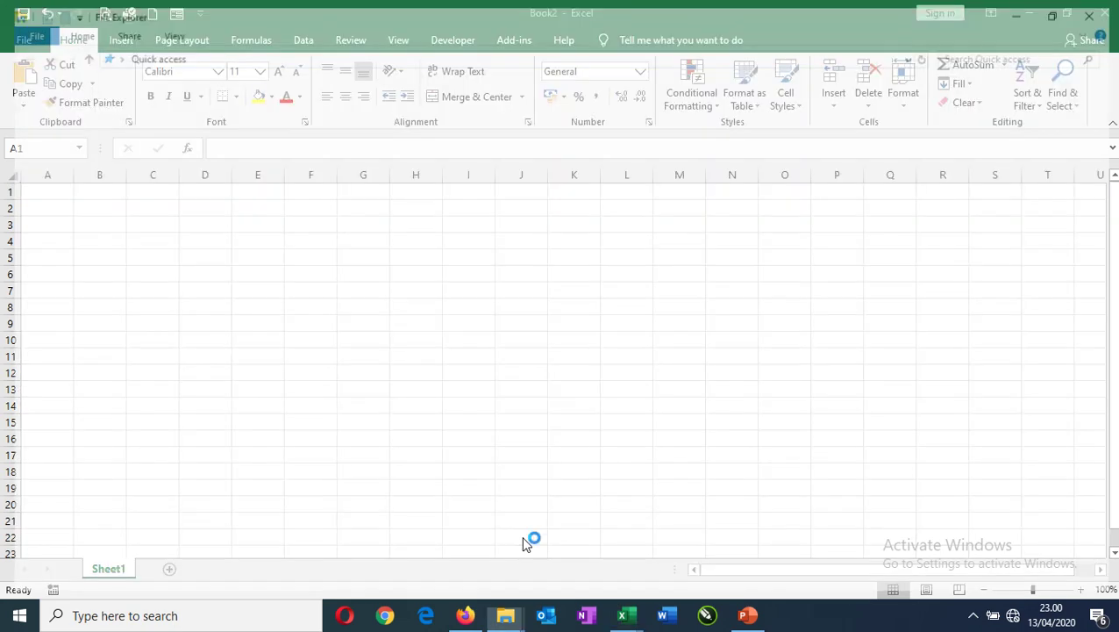
left_click(77, 459)
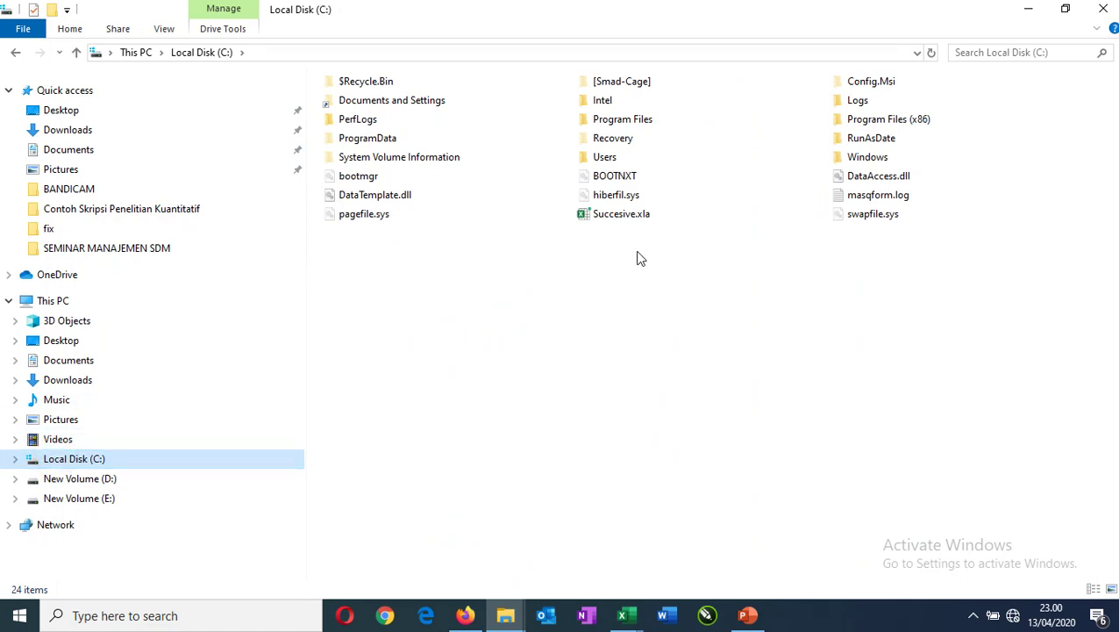
left_click(647, 221)
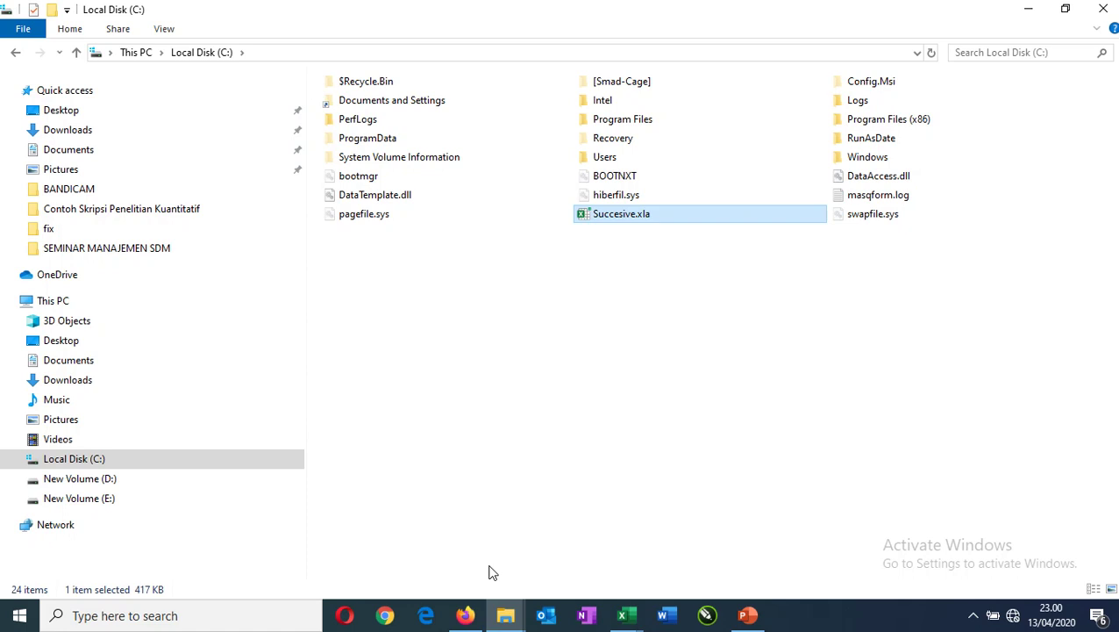
Step: Return to Book2 in Excel and open the manager for Excel Add-ins from the program options
left_click(628, 617)
left_click(699, 534)
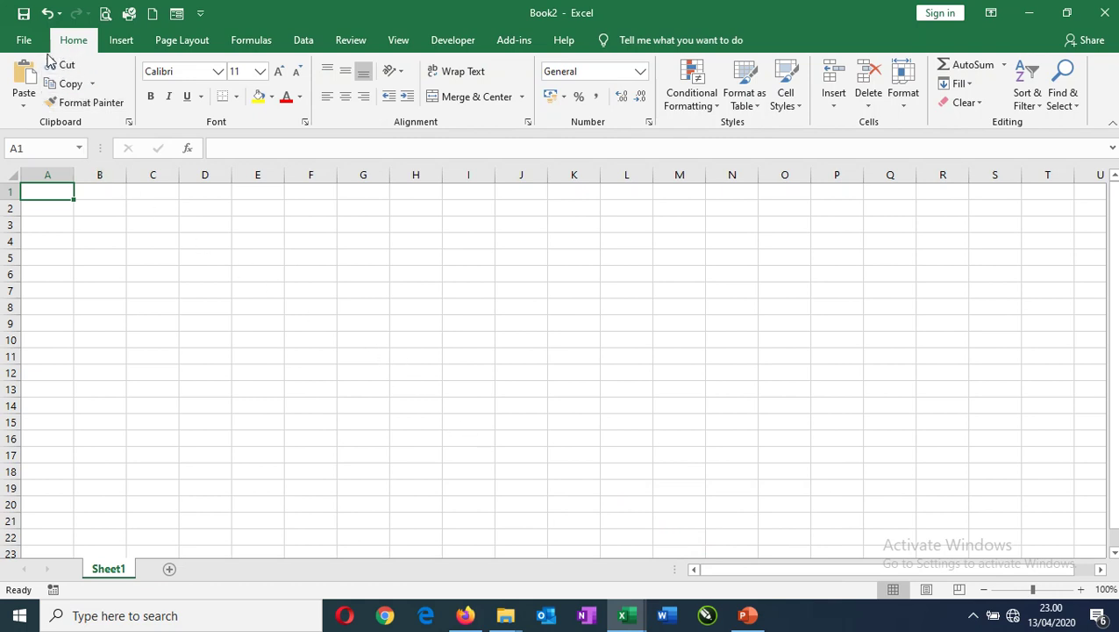
left_click(24, 40)
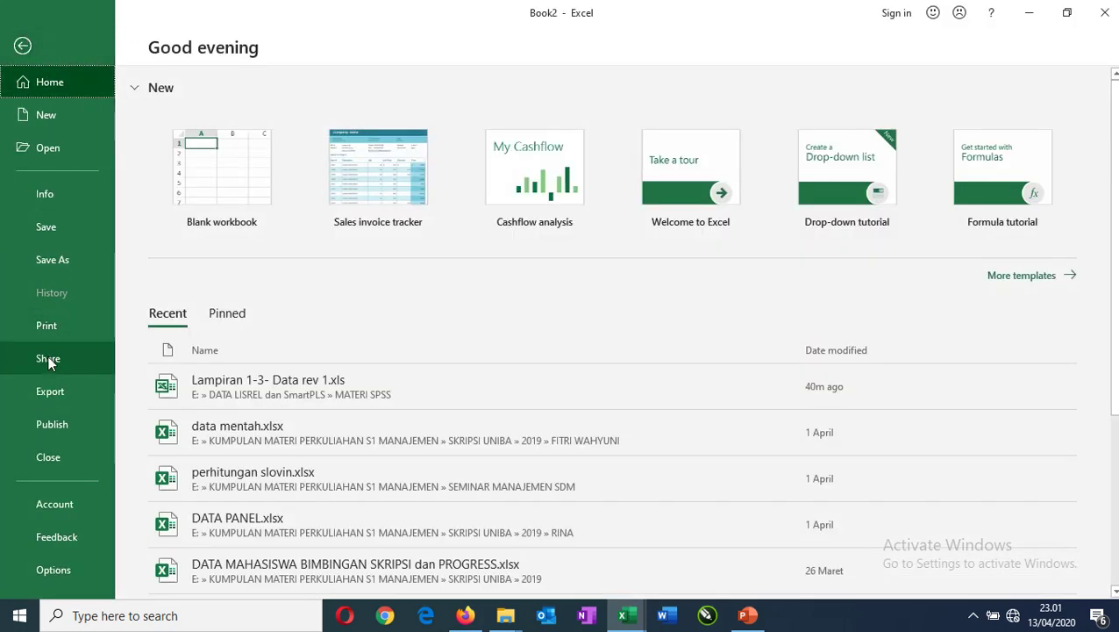
left_click(51, 568)
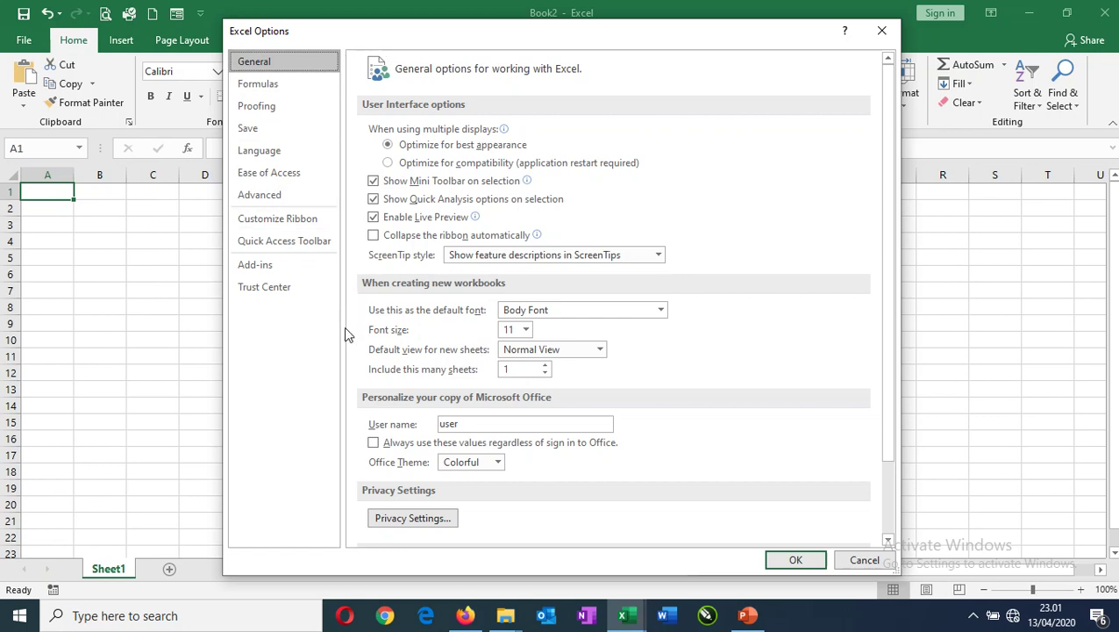
left_click(277, 275)
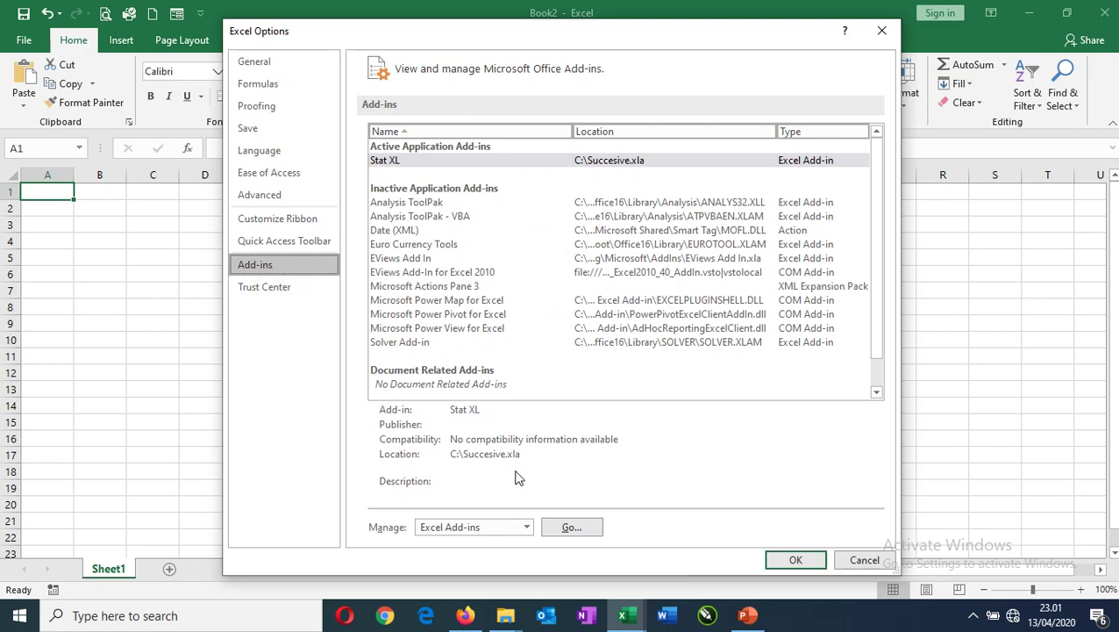
left_click(571, 528)
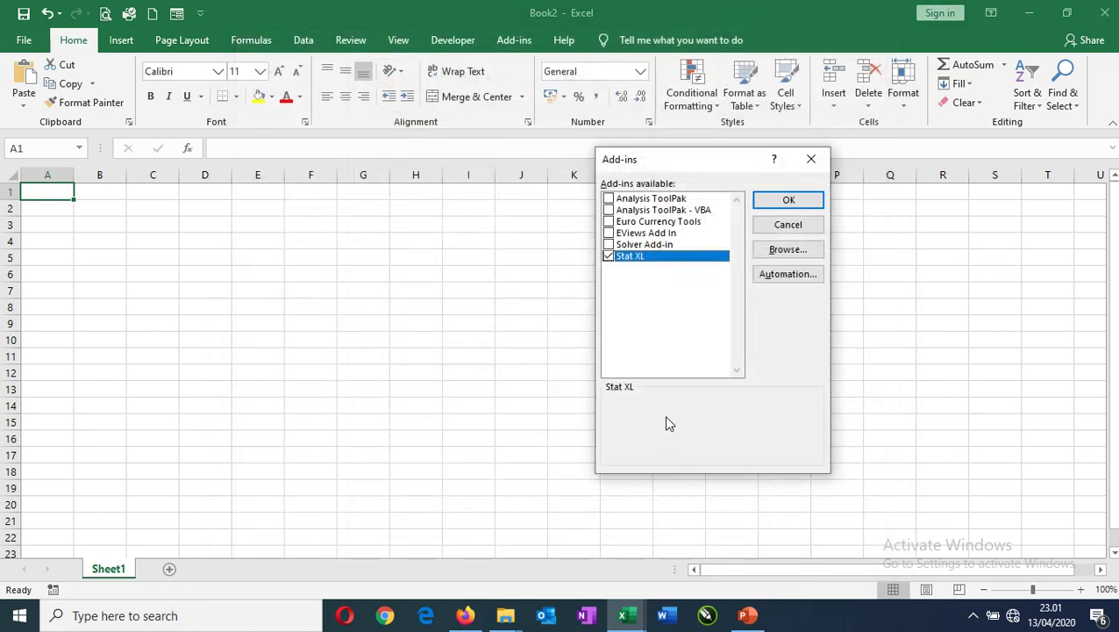
Step: Load the Succesive.xla add-in from Local Disk (C:), replacing the existing file, and apply with Stat XL enabled
left_click(789, 251)
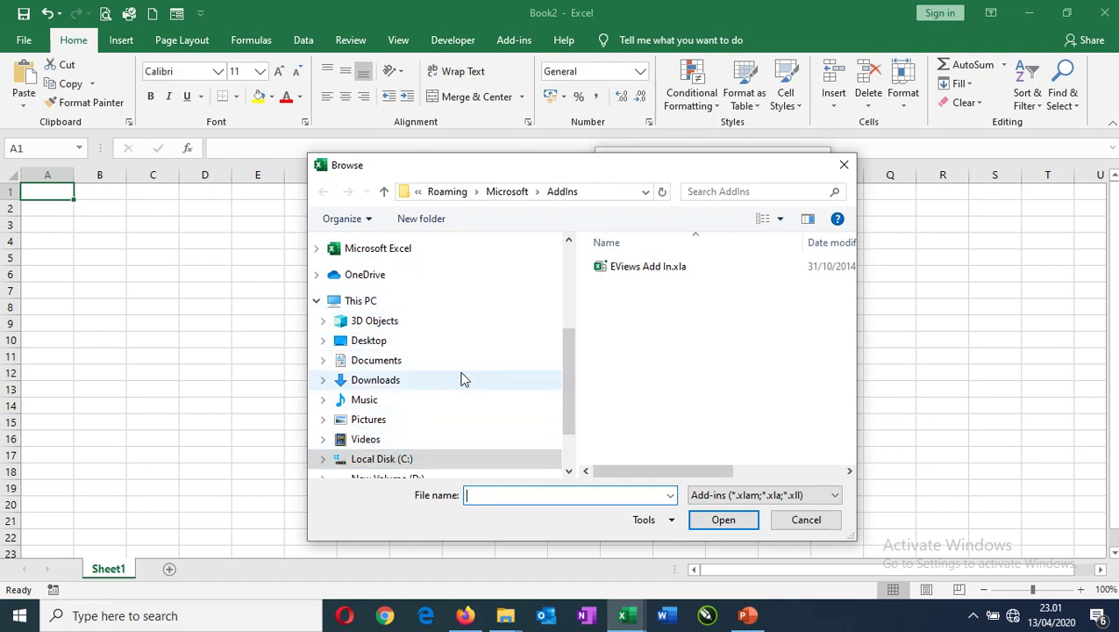
scroll(362, 403, "down", 1)
left_click(353, 411)
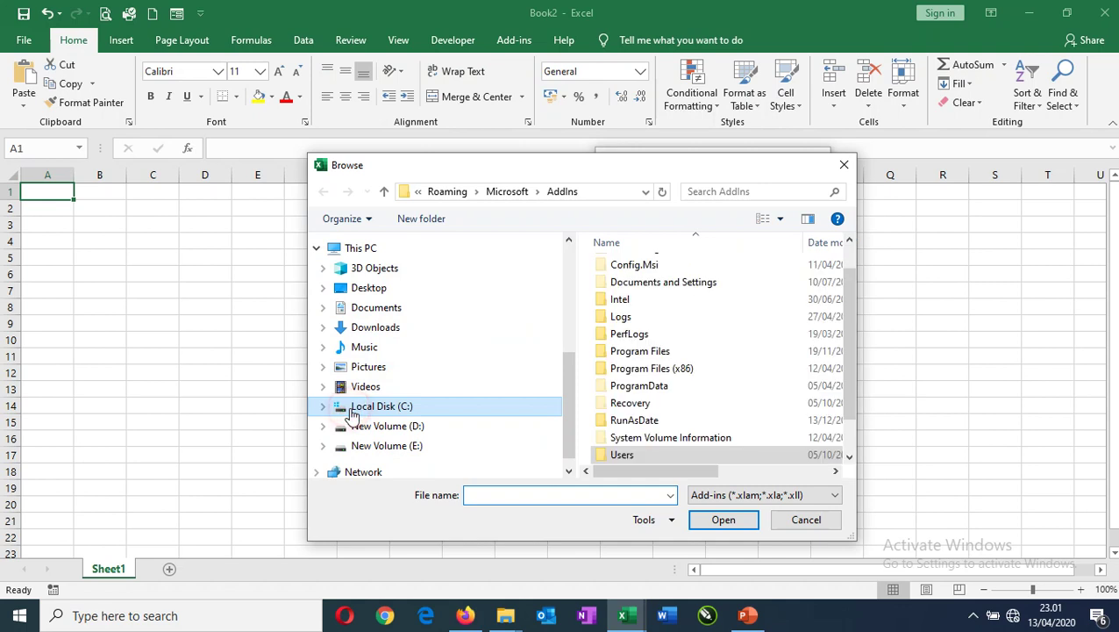
left_click(632, 302)
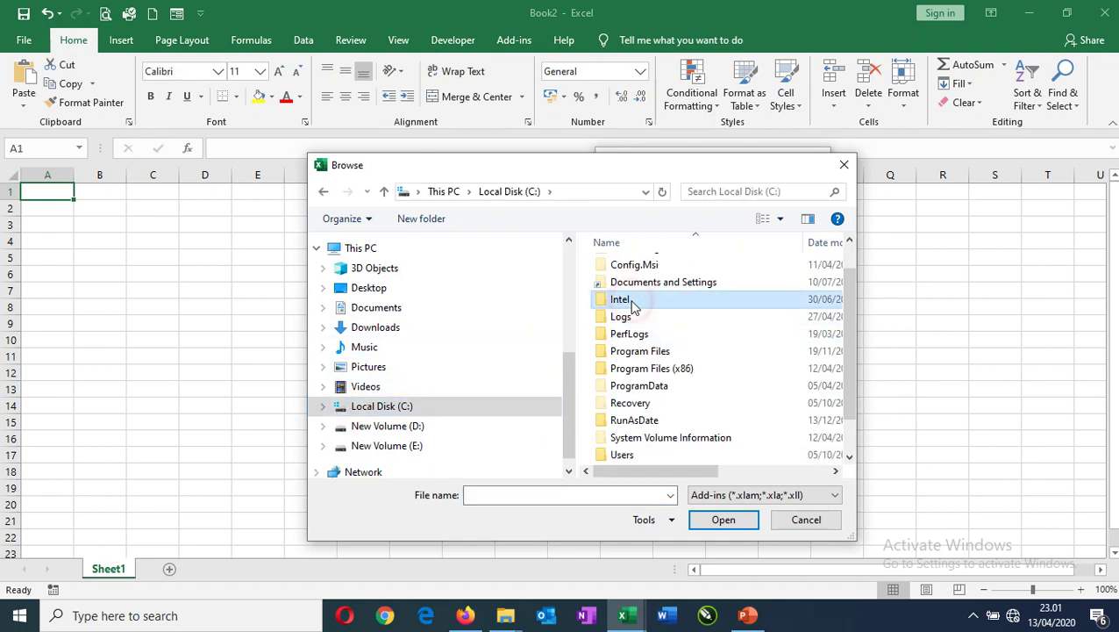
scroll(631, 302, "down", 1)
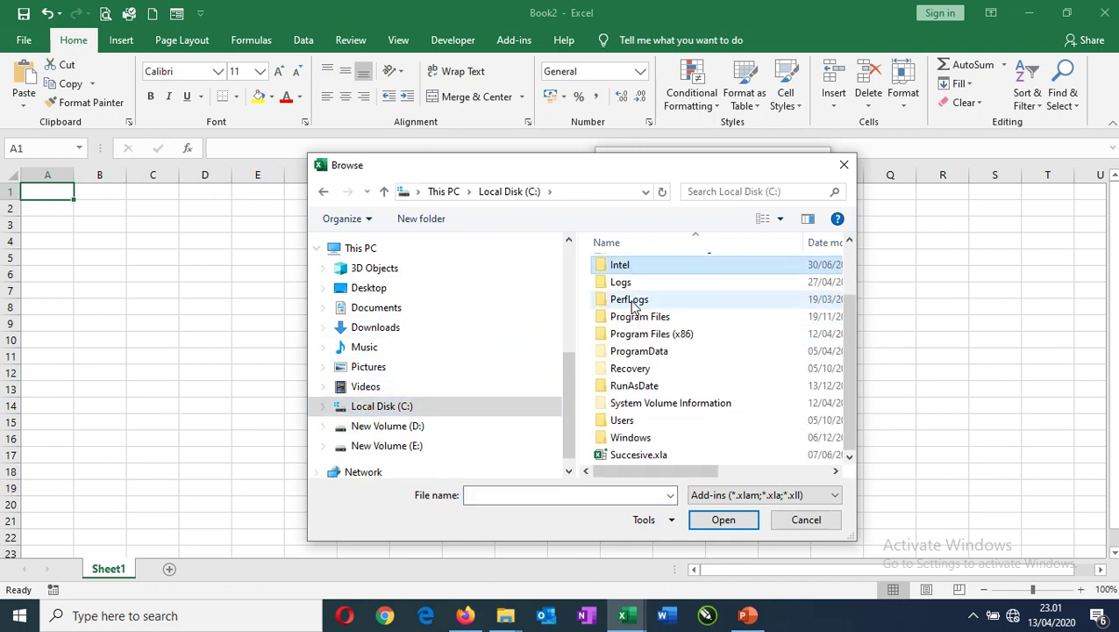
left_click(656, 455)
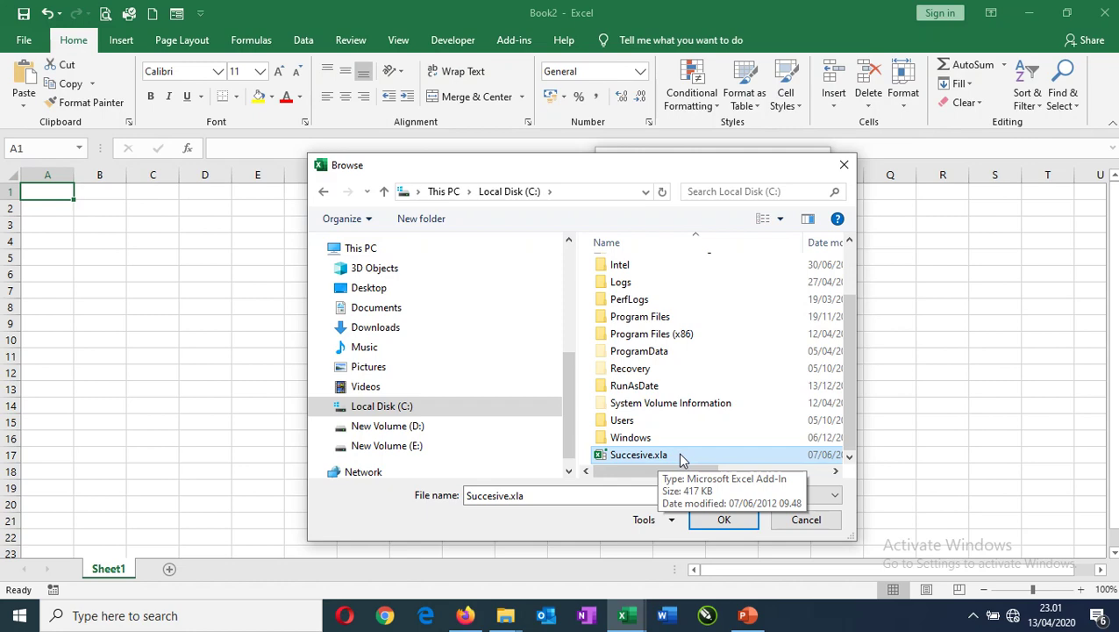
left_click(723, 520)
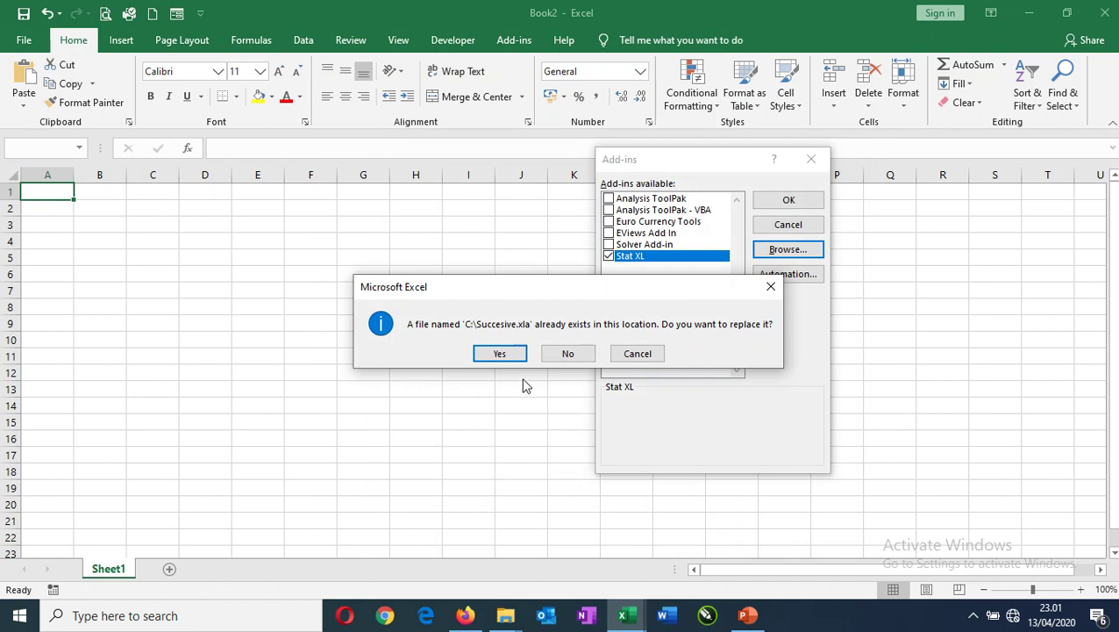
left_click(507, 356)
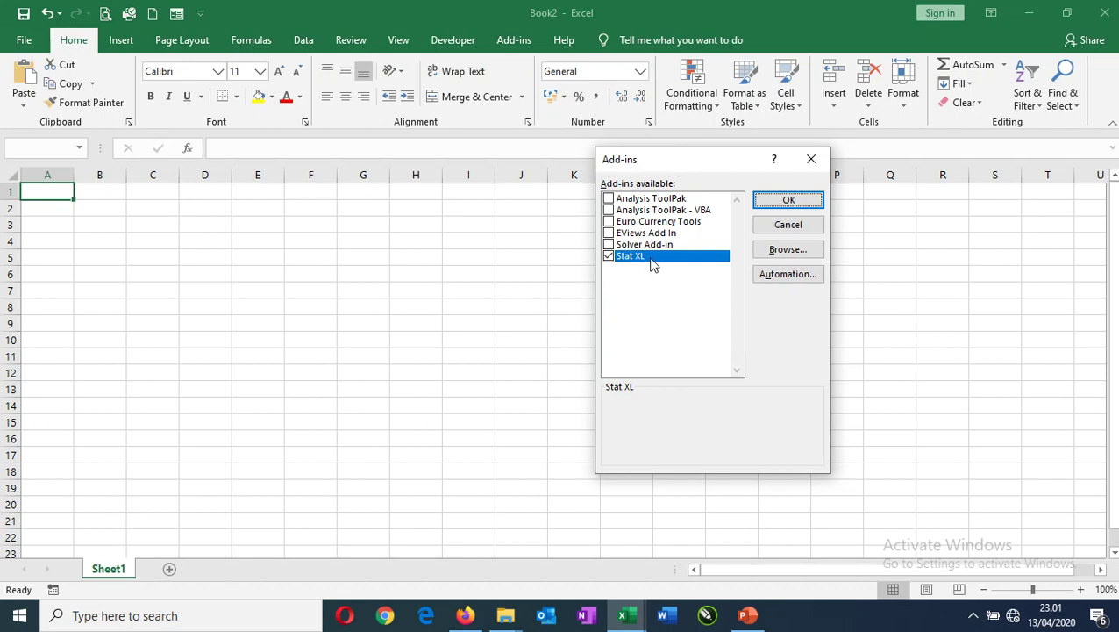
left_click(792, 200)
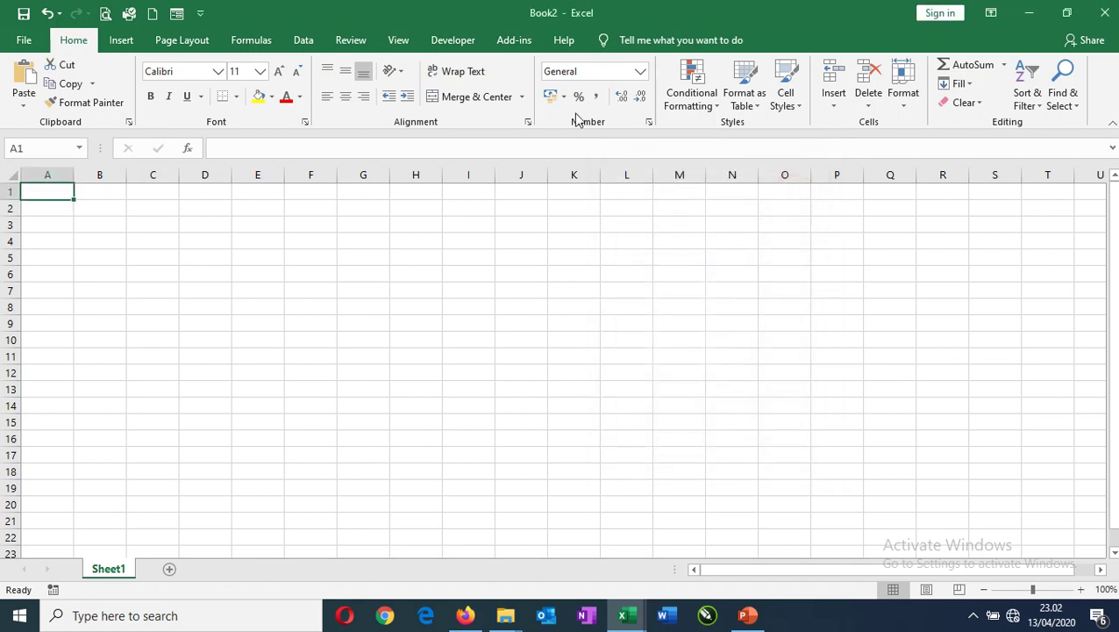
Step: Check which commands the add-in's Statistics menu offers
left_click(513, 41)
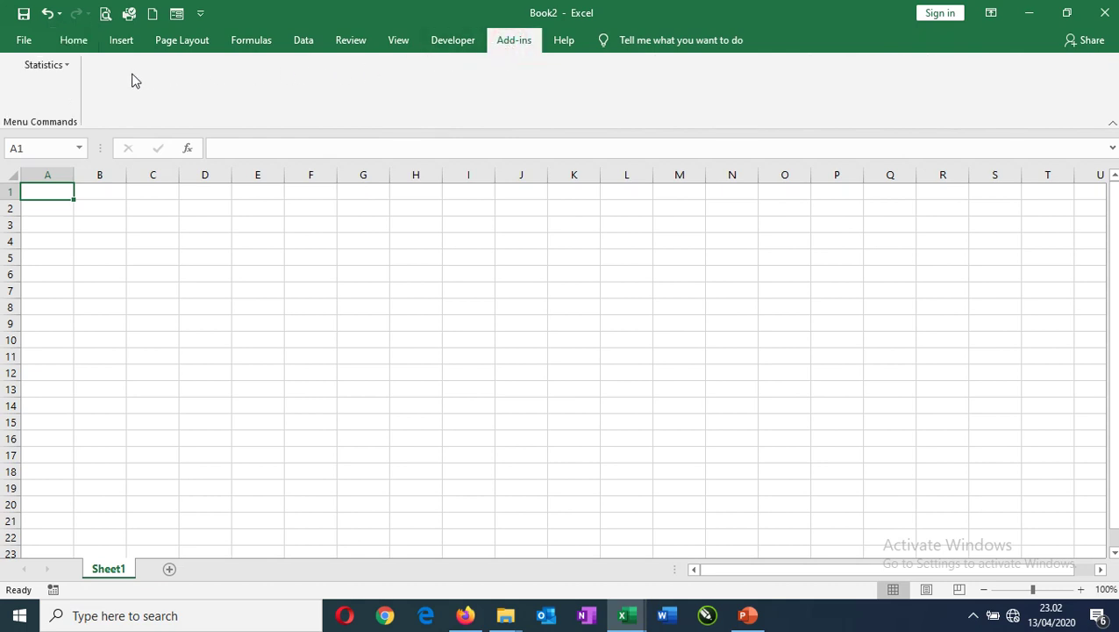
left_click(70, 69)
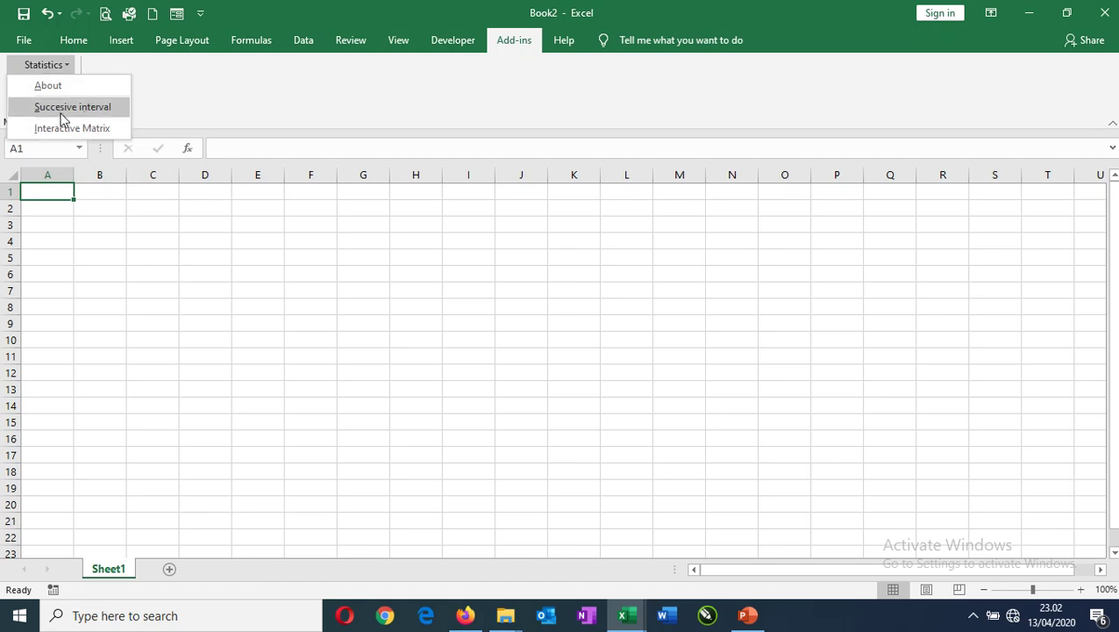
Step: Close Book2, minimize File Explorer and return to the workbook Lampiran 1-3- Data rev 1.xls
left_click(1106, 15)
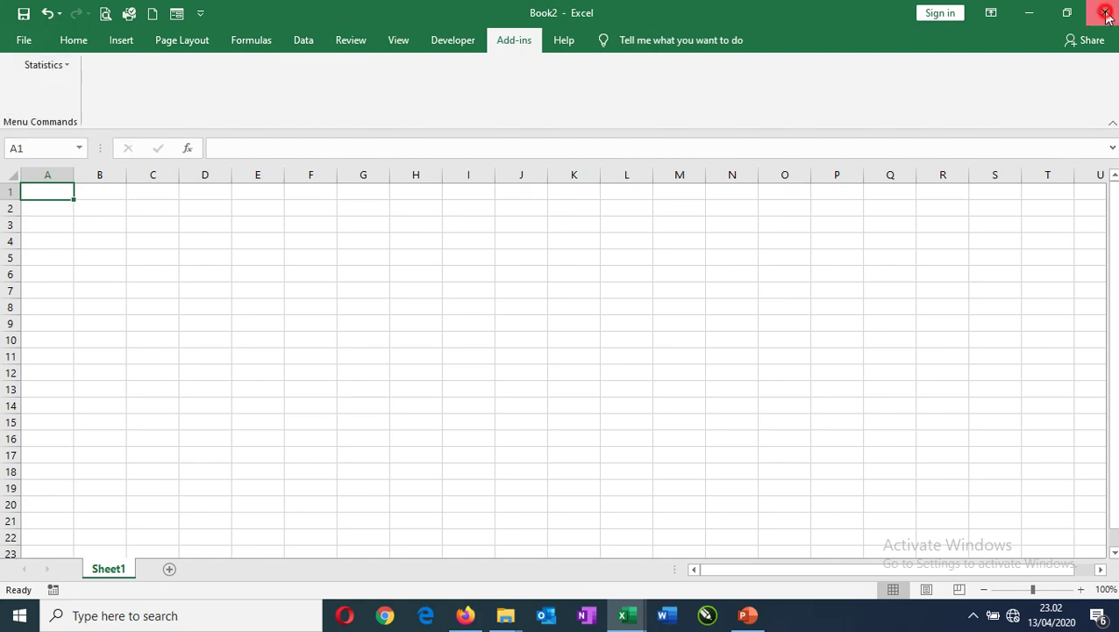
left_click(1106, 15)
left_click(1032, 12)
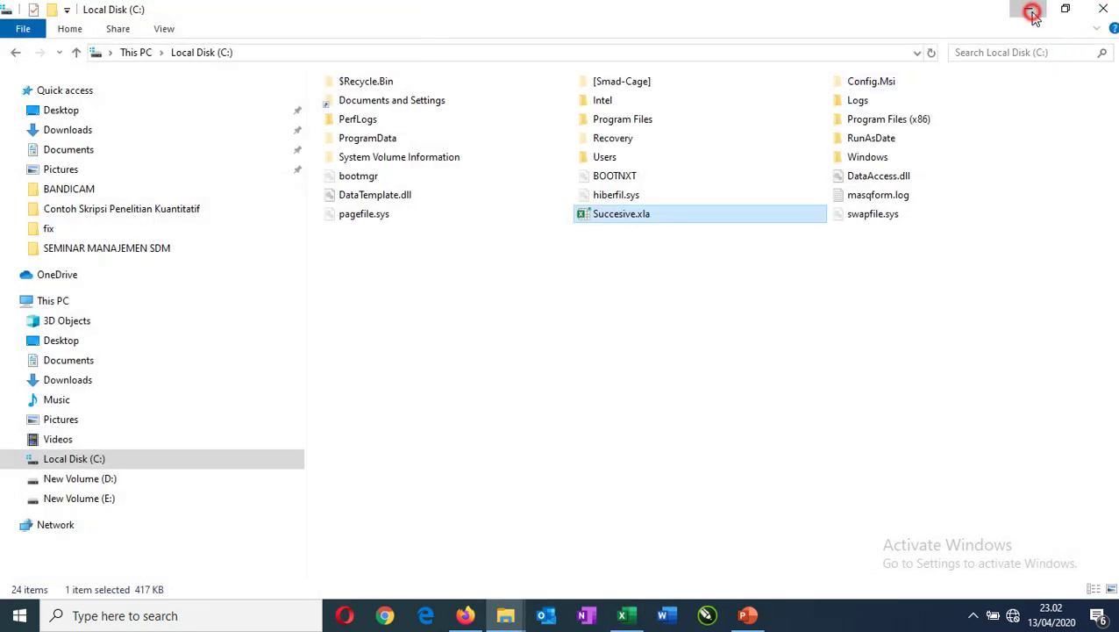
left_click(626, 613)
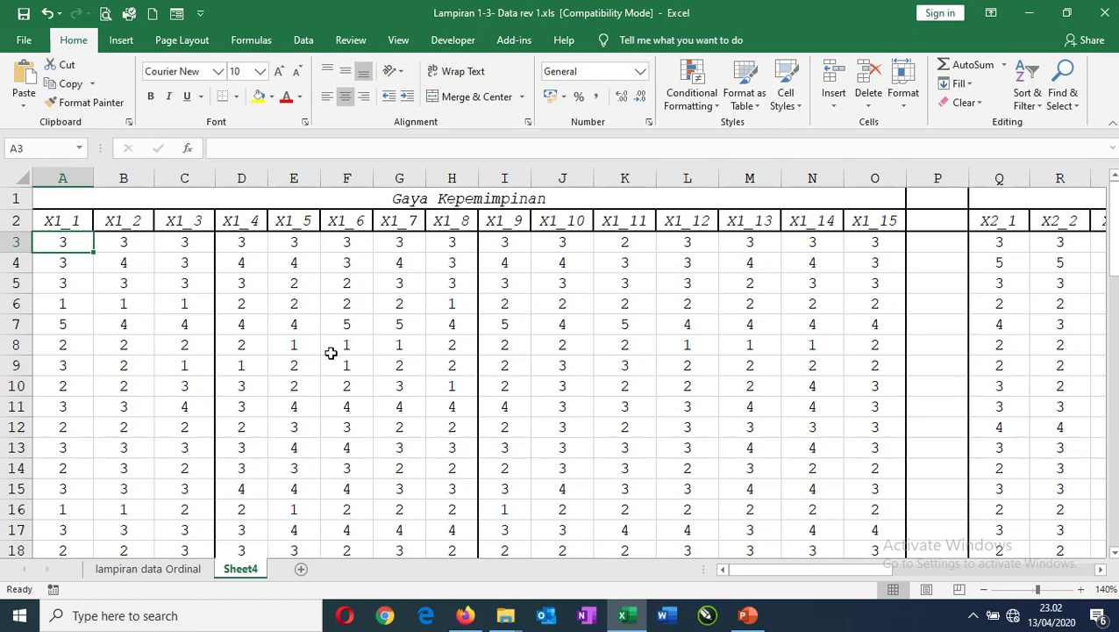
Step: Add four new blank worksheets after Sheet4
left_click(301, 570)
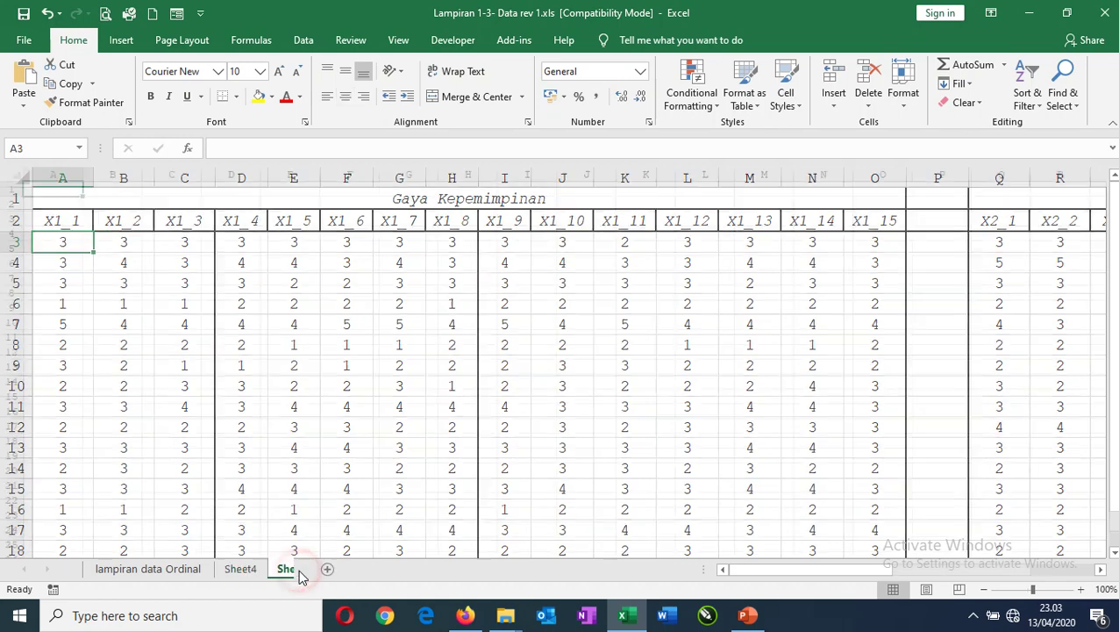
left_click(354, 571)
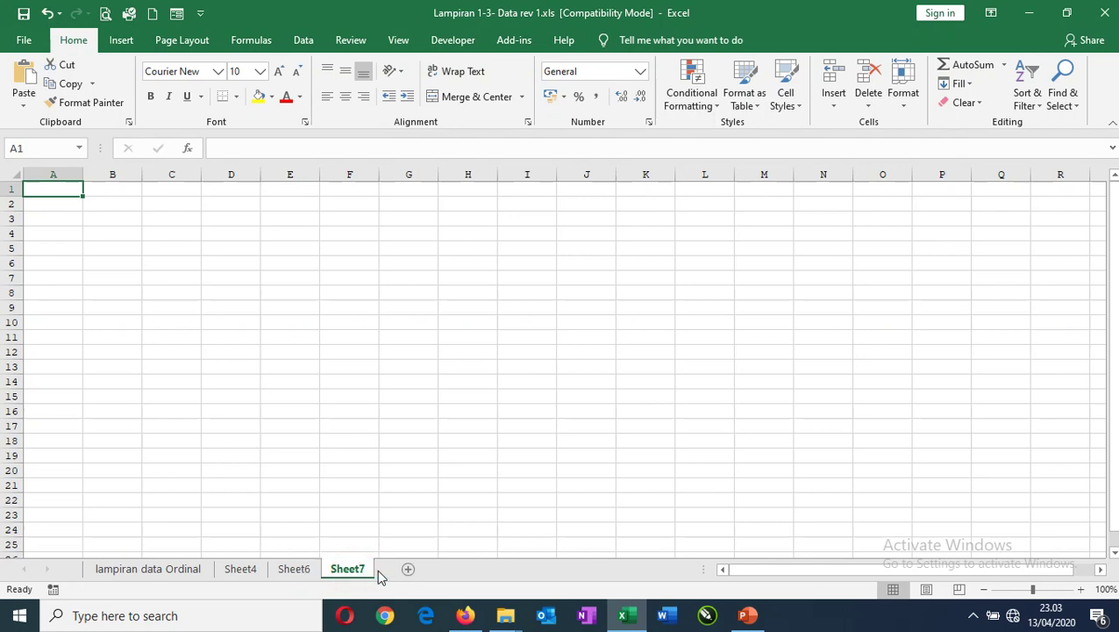
left_click(407, 569)
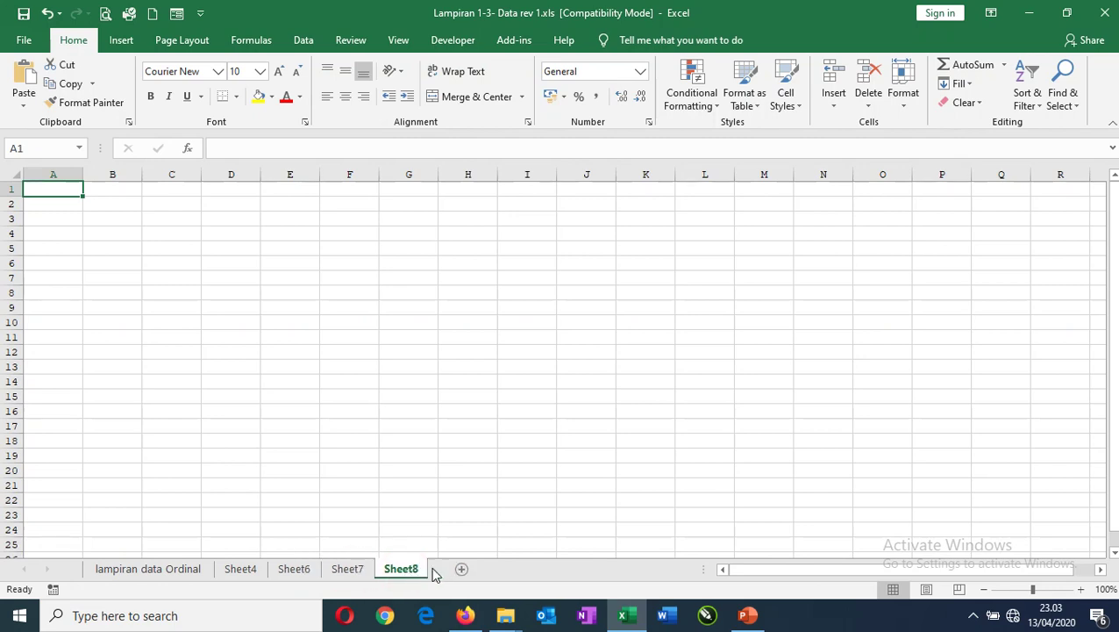
left_click(463, 569)
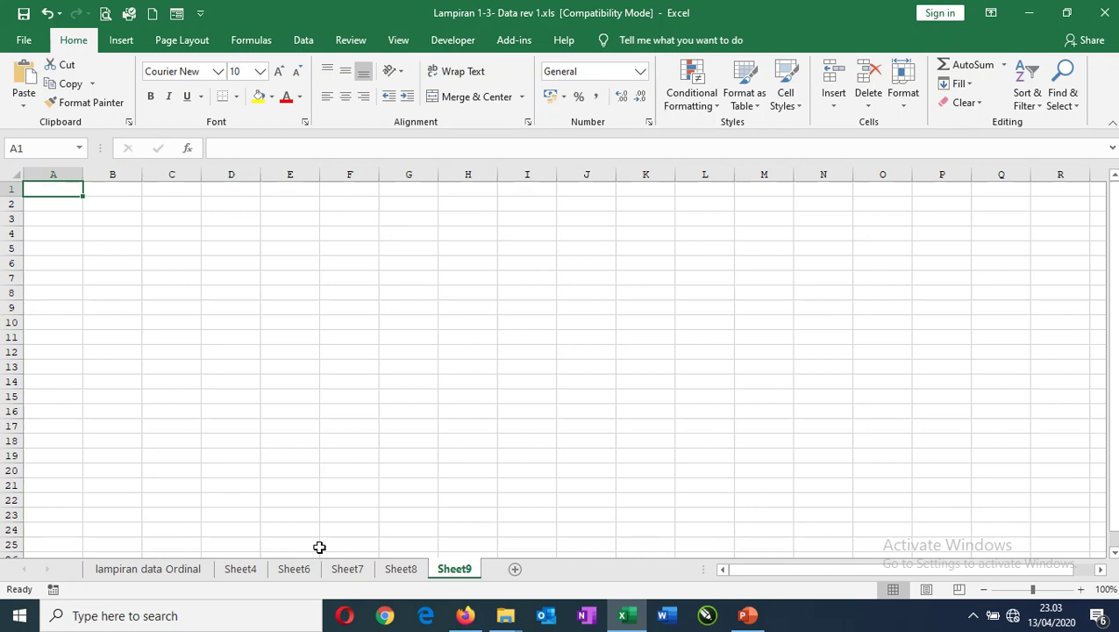
Step: Start the add-in's Succesive Interval command from Sheet4 and set the data range to Sheet4 cells A3:O65
left_click(235, 570)
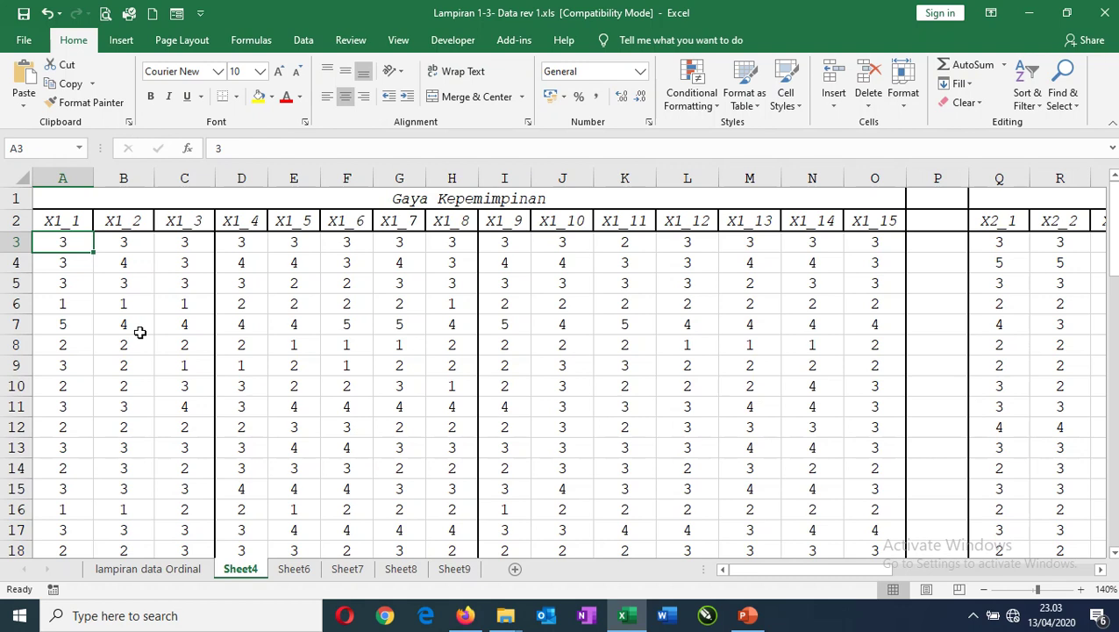
left_click(514, 40)
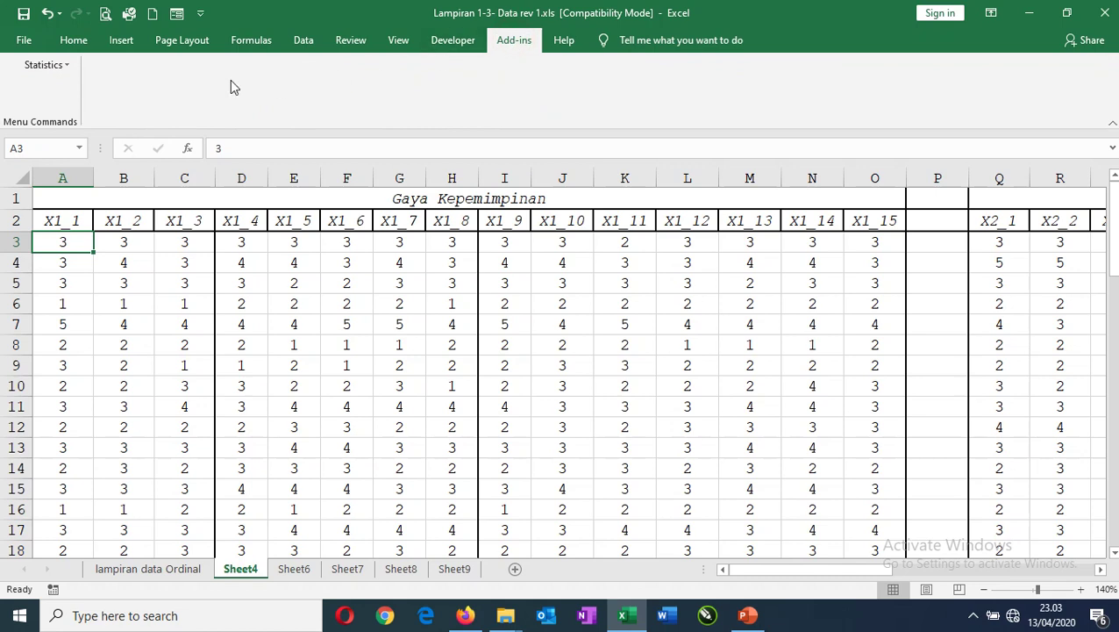
left_click(57, 67)
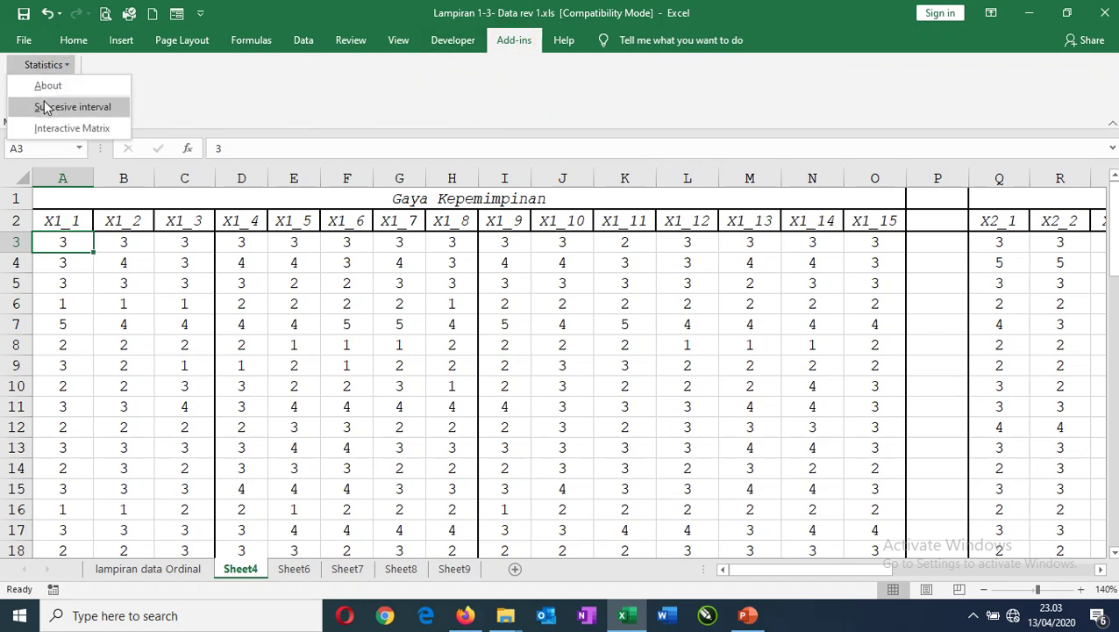
left_click(46, 106)
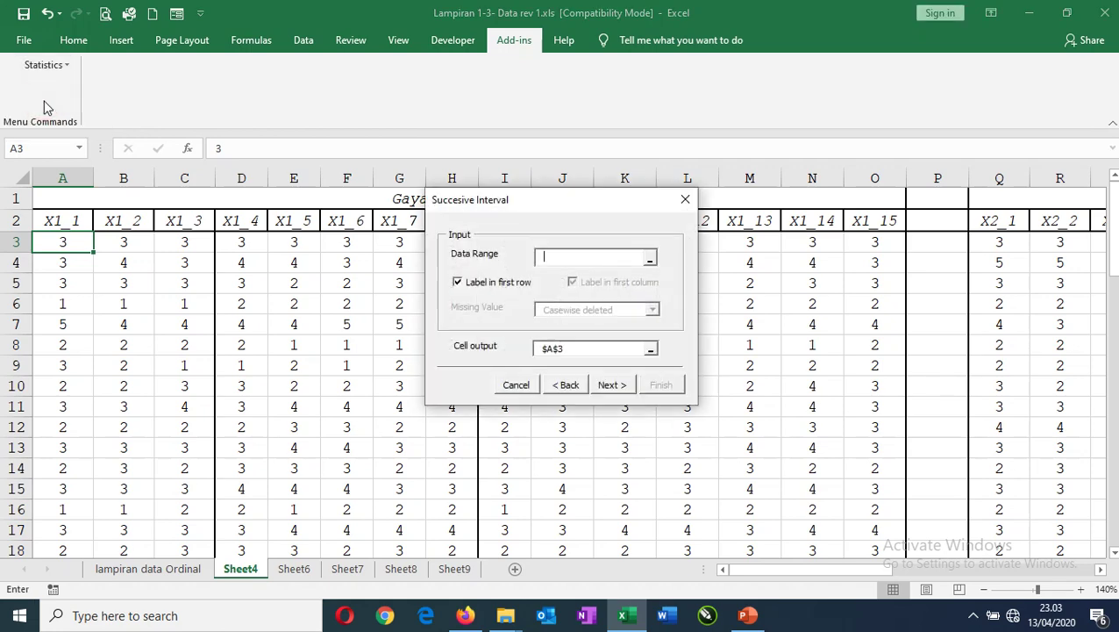
left_click(576, 259)
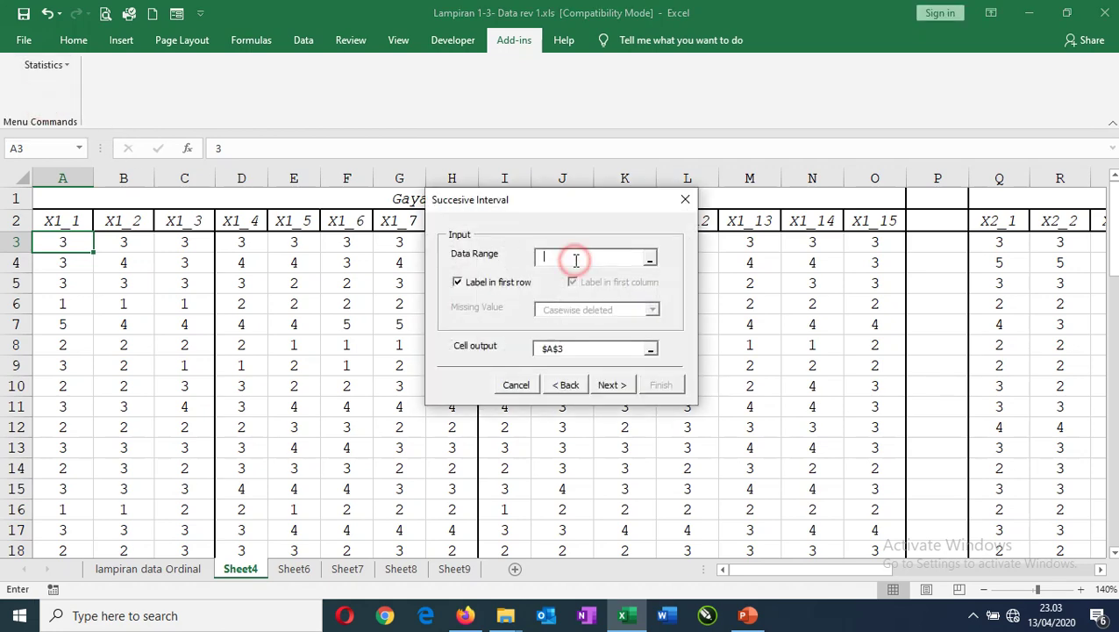
left_click_drag(551, 207, 562, 291)
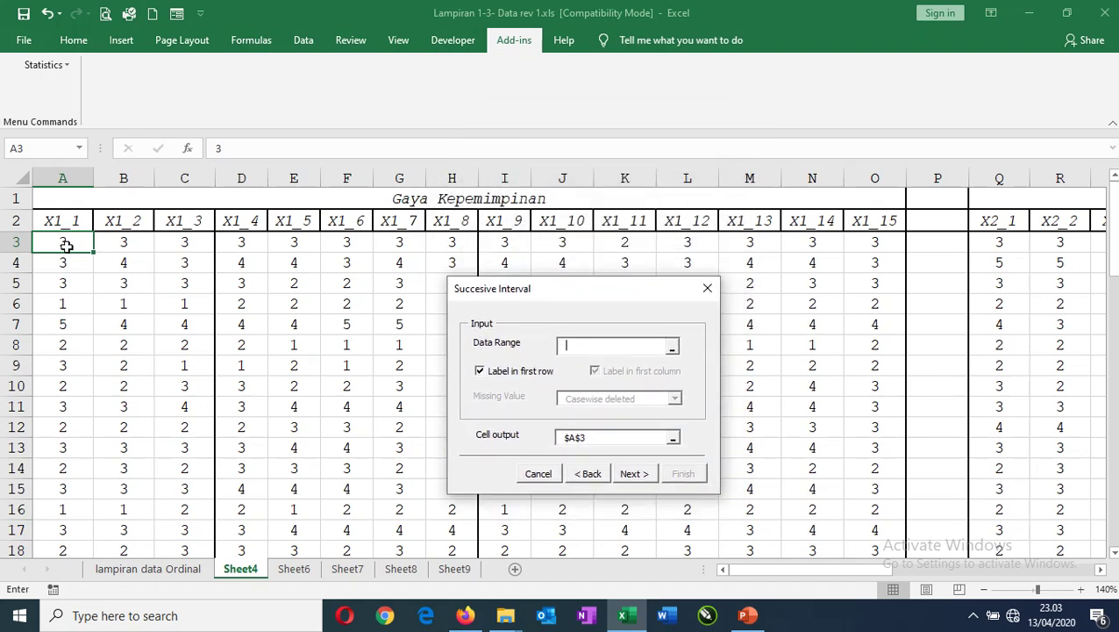
left_click_drag(65, 244, 865, 511)
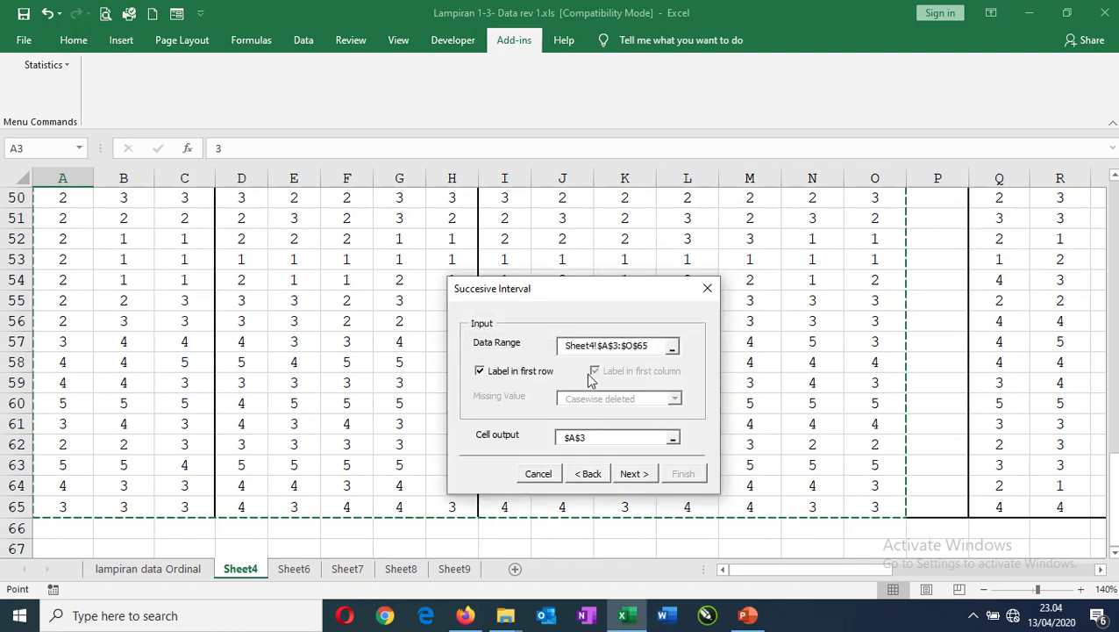
Step: Turn off Label in first row, set the cell output to Sheet6 cell A1, and continue to variable selection
left_click(493, 376)
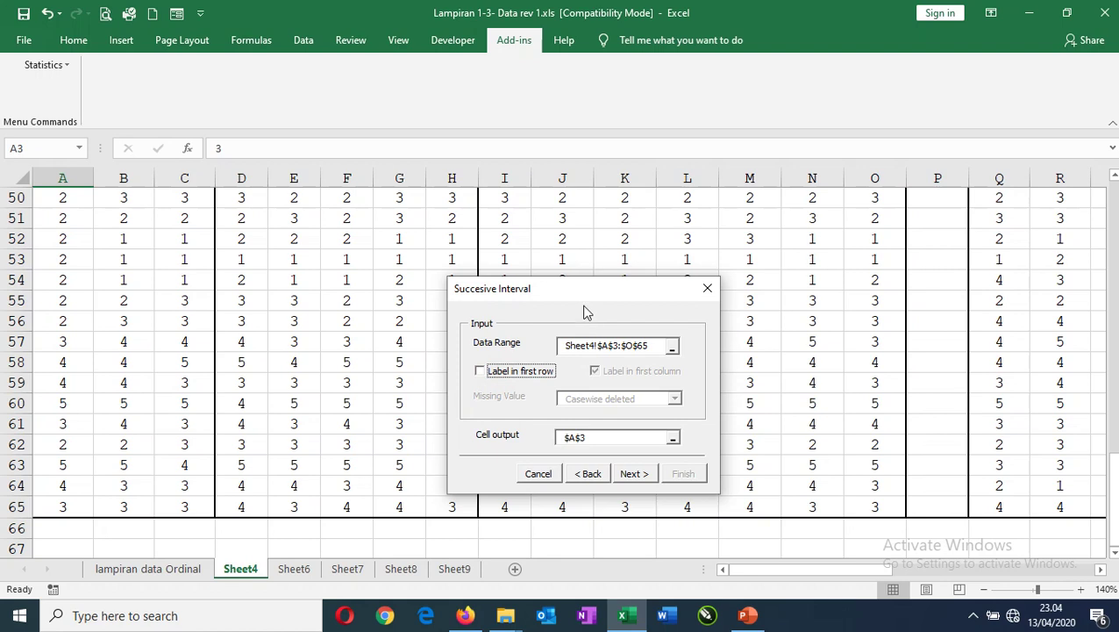
left_click_drag(582, 298, 584, 220)
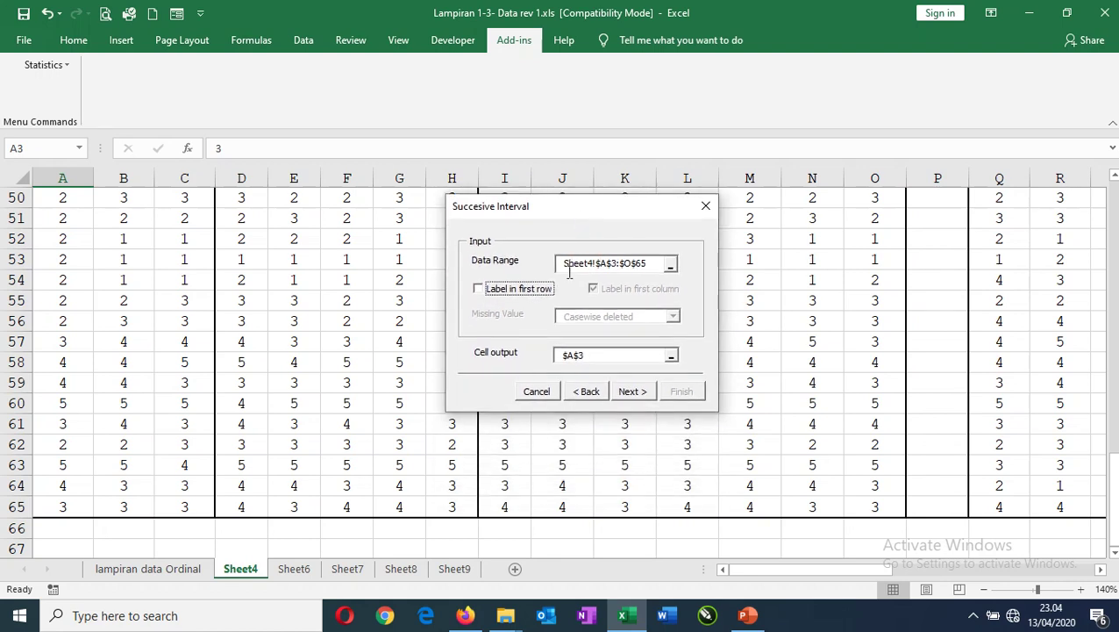
left_click(603, 356)
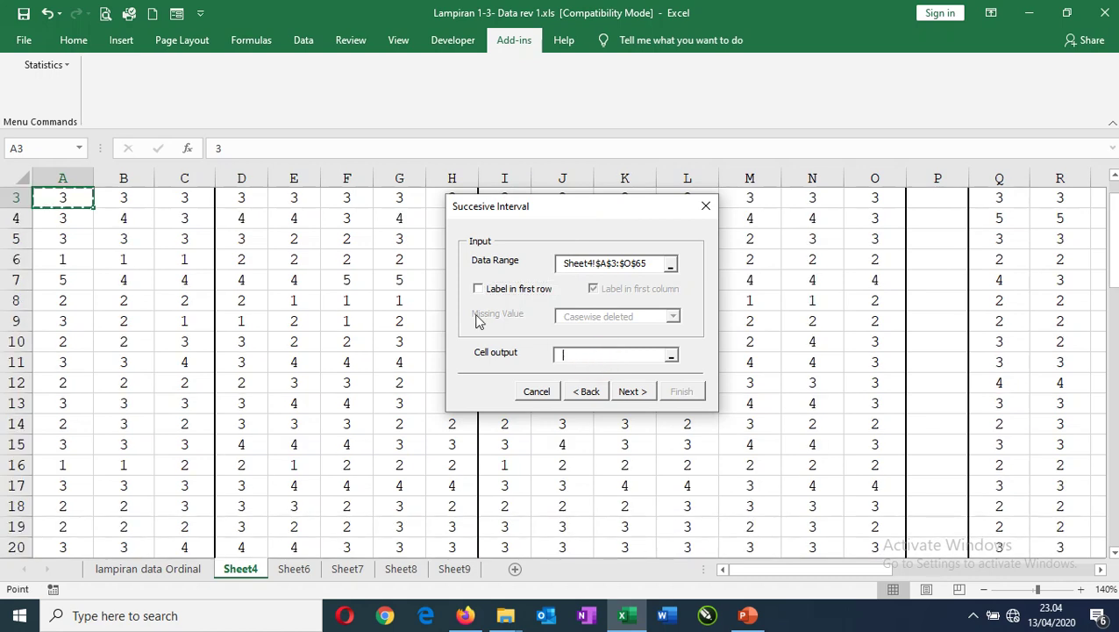
left_click(290, 573)
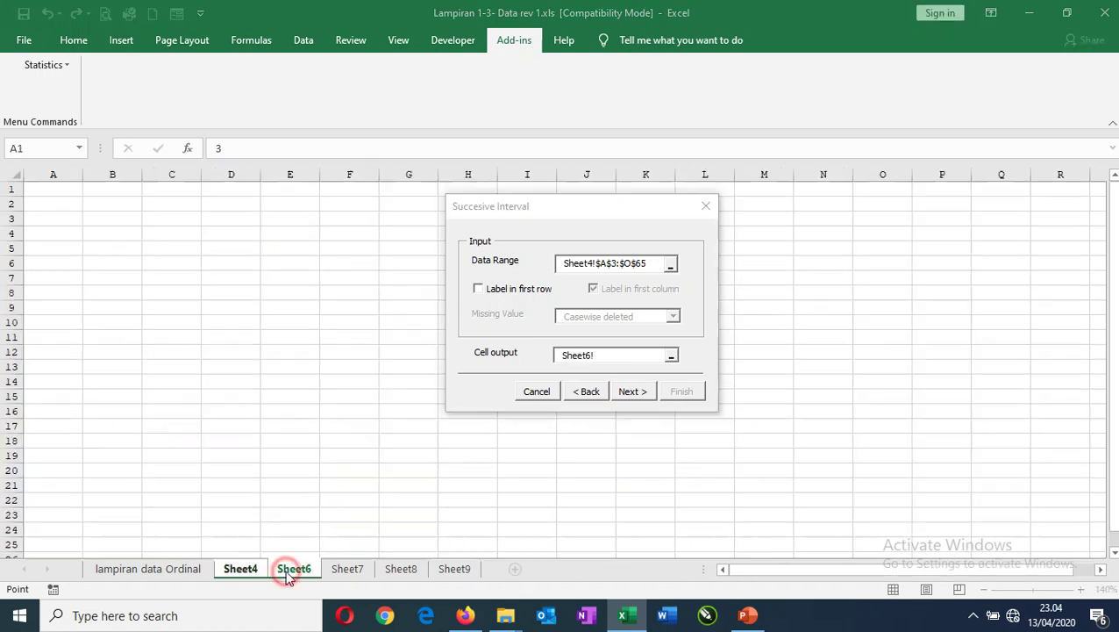
left_click(61, 191)
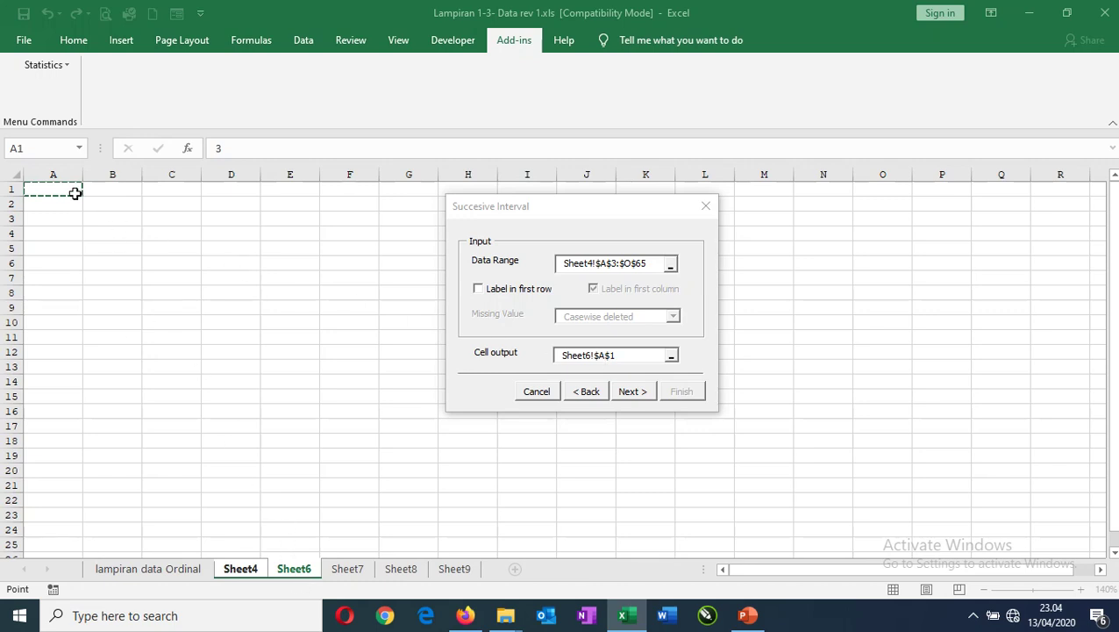
left_click(633, 392)
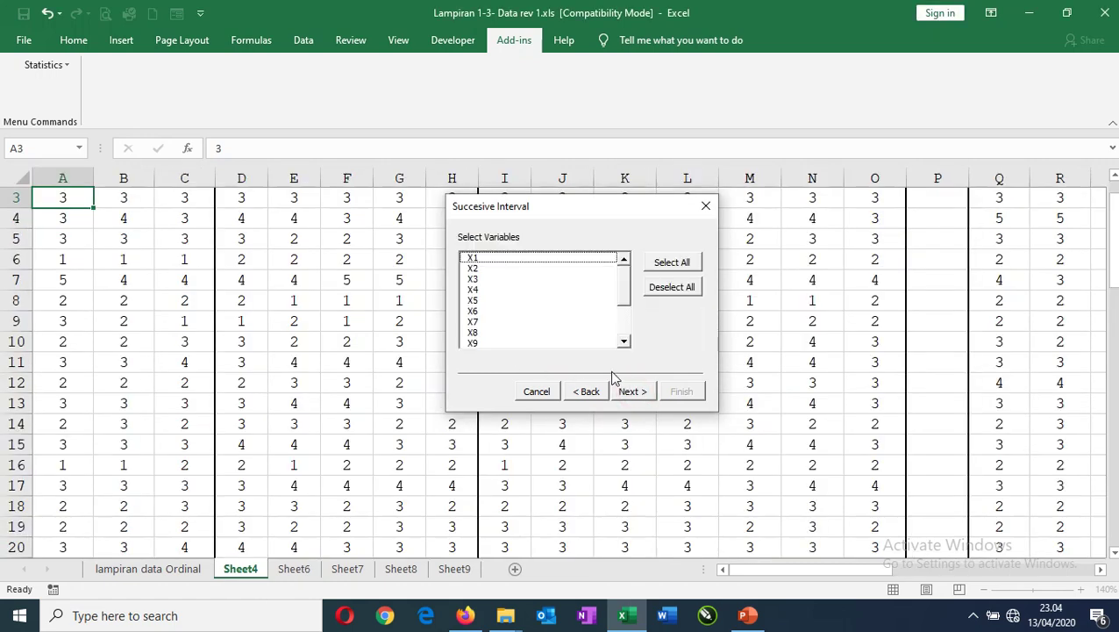
Step: Select all variables, enable Display Summary, and finish the Succesive Interval transformation
left_click(671, 263)
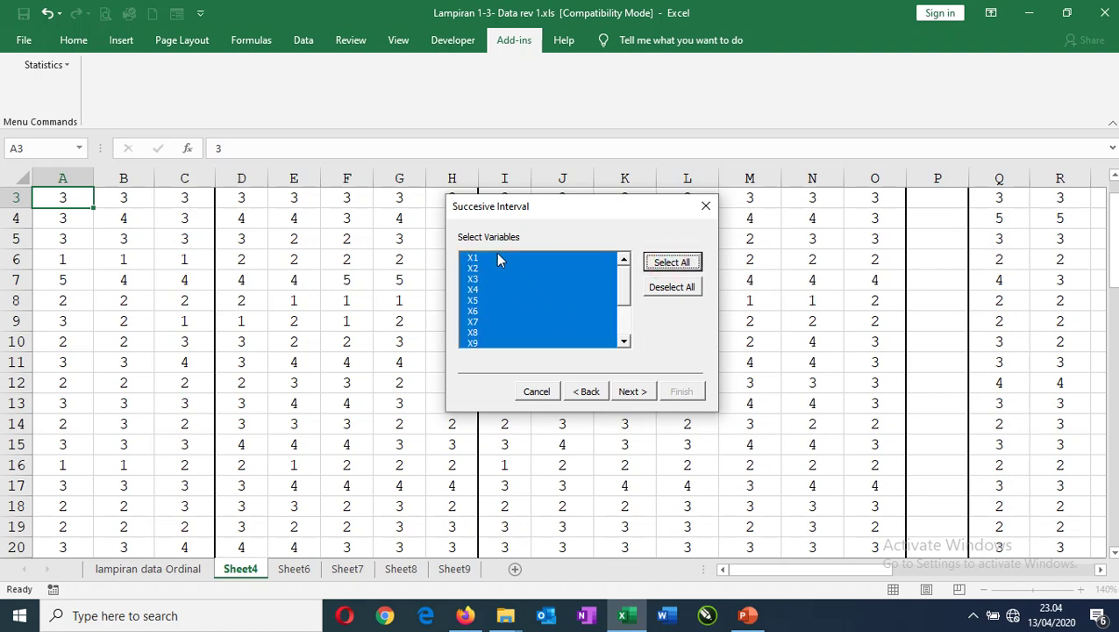
mouse_move(624, 283)
left_mouse_down()
mouse_move(622, 331)
mouse_move(626, 268)
left_mouse_up()
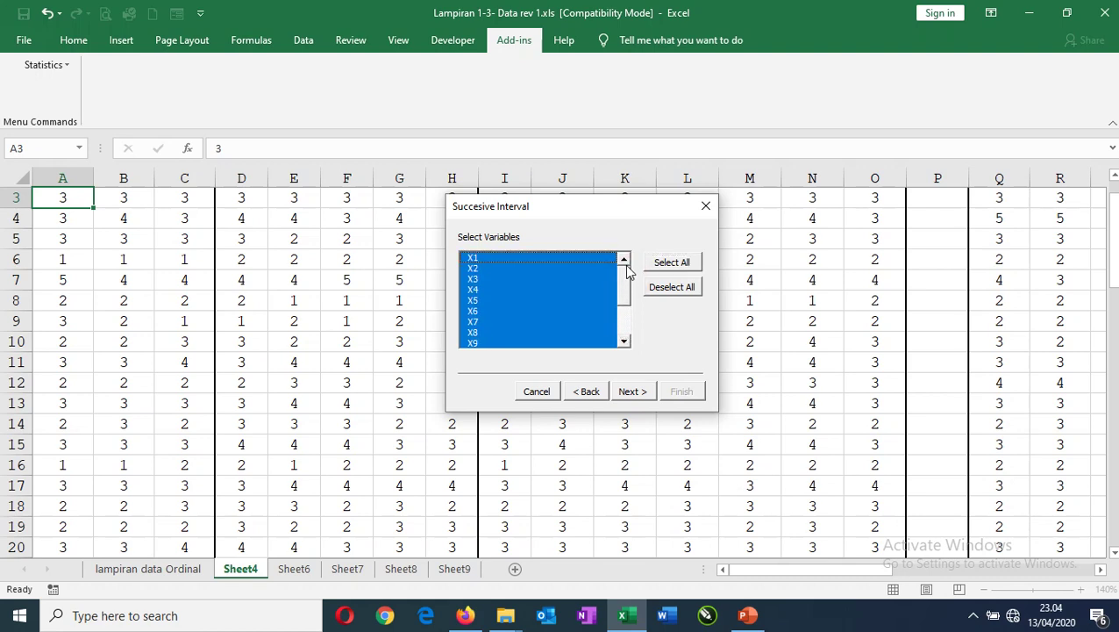
left_click(635, 394)
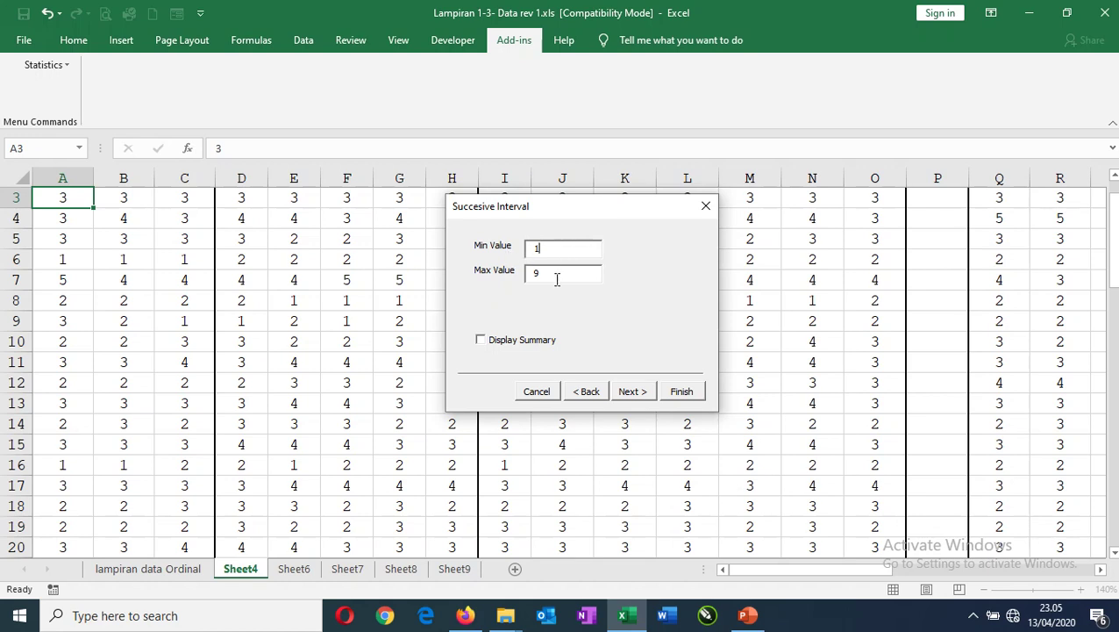
left_click(482, 341)
left_click(683, 393)
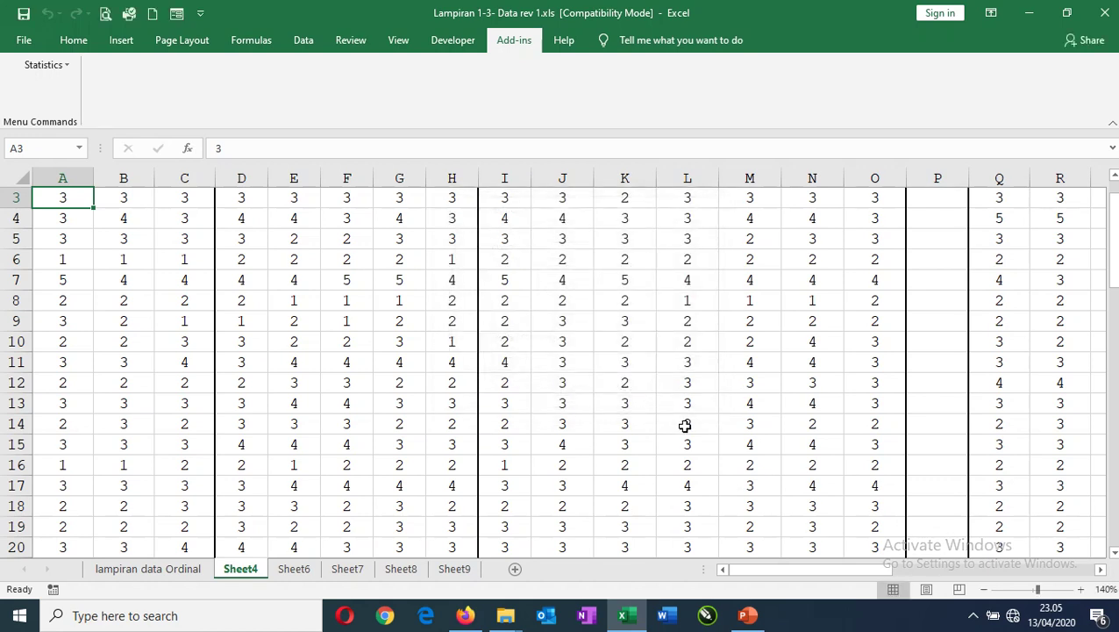
Step: Examine the Succesive Detail table on Sheet6, including its category, frequency and scale columns for each item
left_click(293, 570)
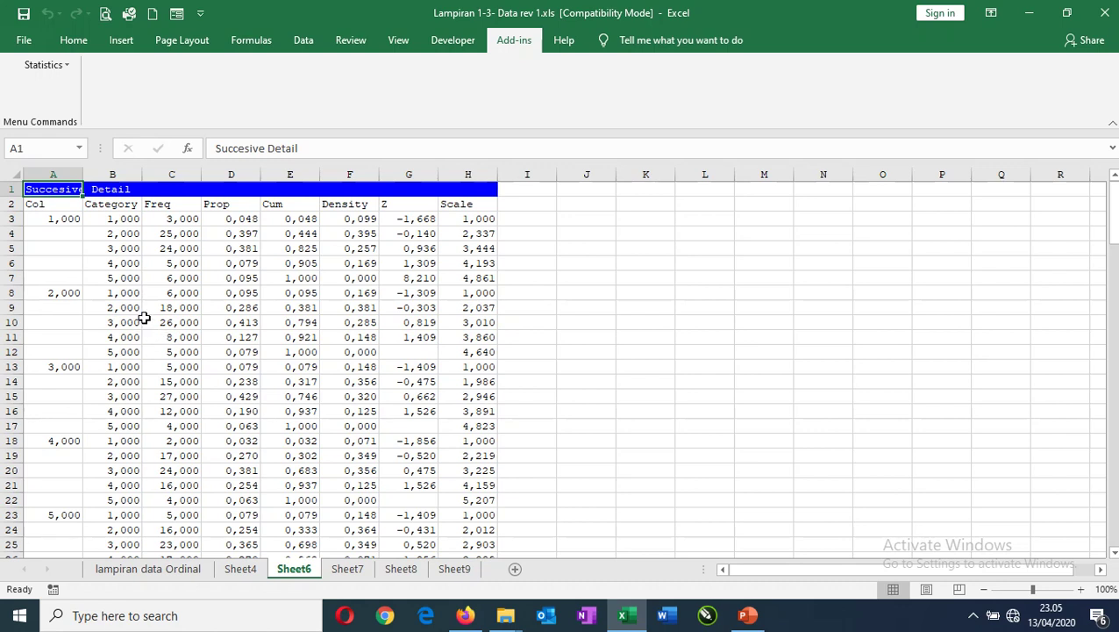
left_click(120, 235)
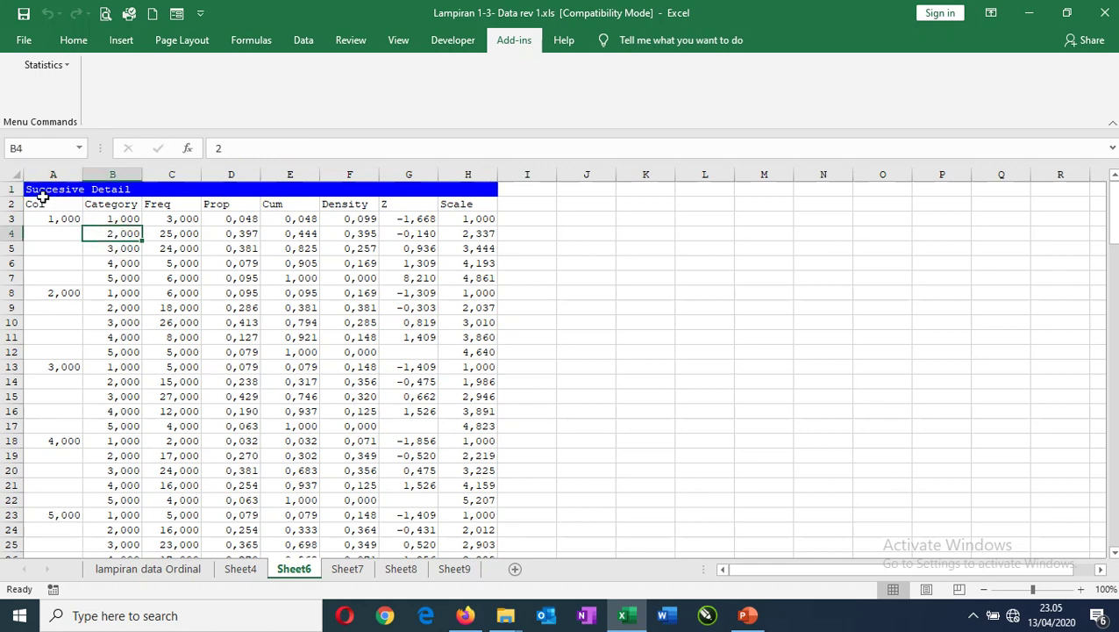
left_click(114, 207)
left_click(163, 207)
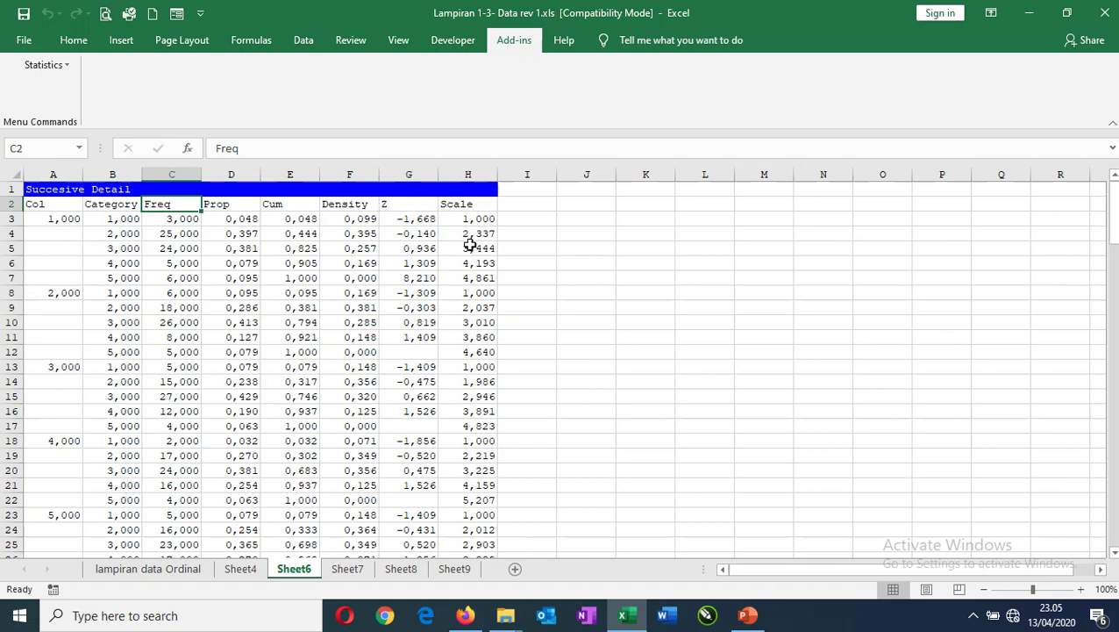
scroll(206, 346, "down", 1)
scroll(195, 327, "up", 1)
scroll(239, 361, "down", 9)
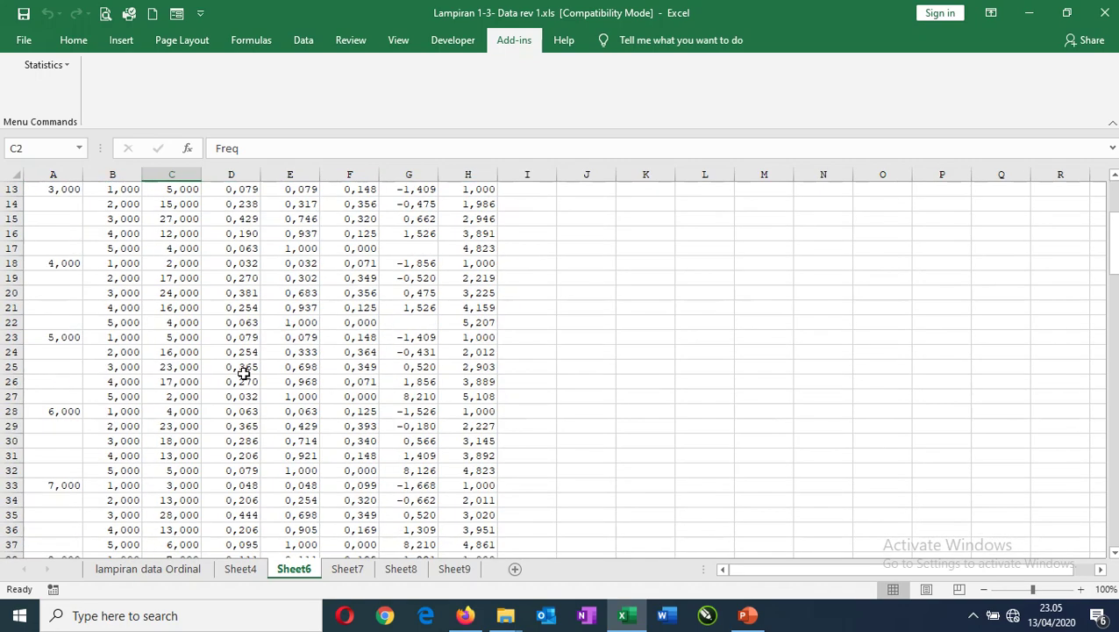
scroll(243, 374, "down", 14)
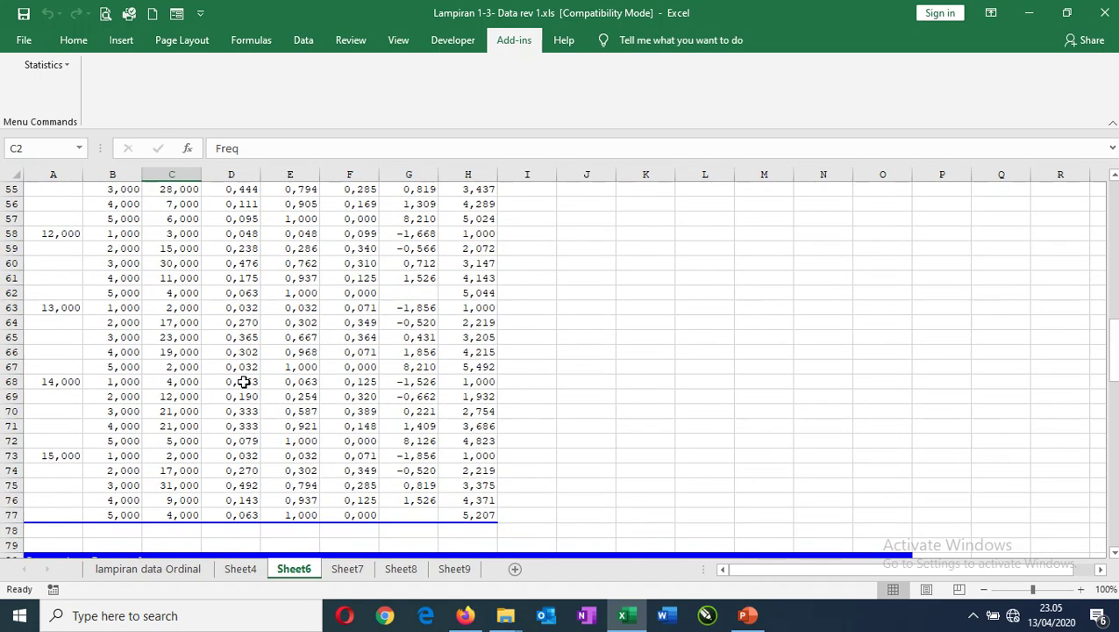
Step: Compare the X1 and X2 values in Sheet6's Succesive Interval table with the original ordinal answers on Sheet4
scroll(243, 386, "down", 3)
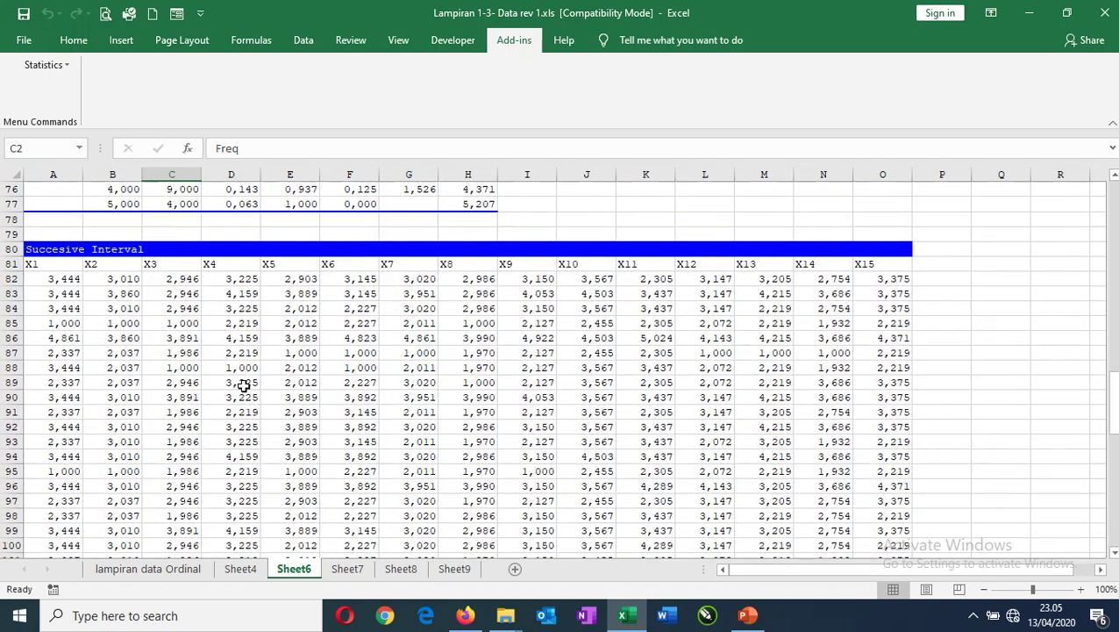
scroll(245, 383, "down", 1)
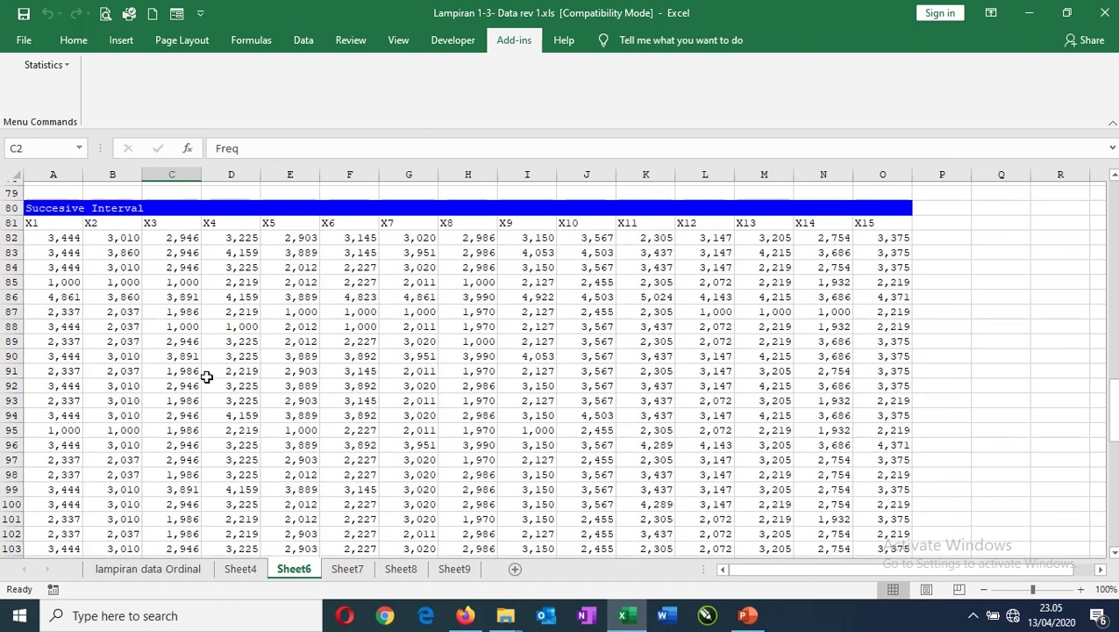
left_click(48, 235)
left_click_drag(49, 235, 140, 219)
left_click(127, 232)
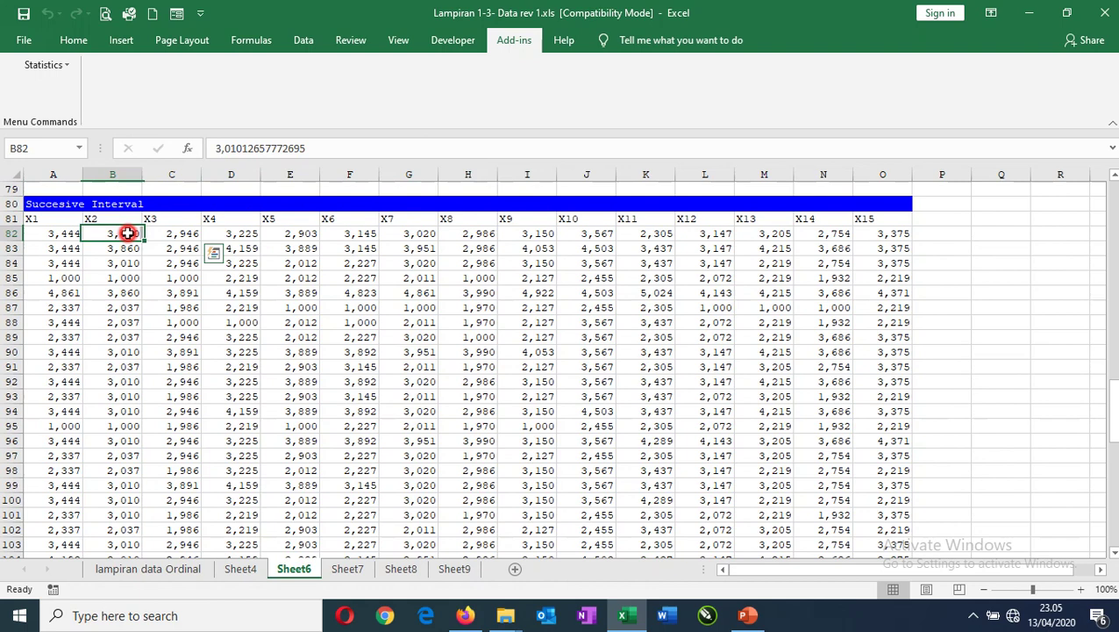
left_click(32, 219)
left_click(40, 235)
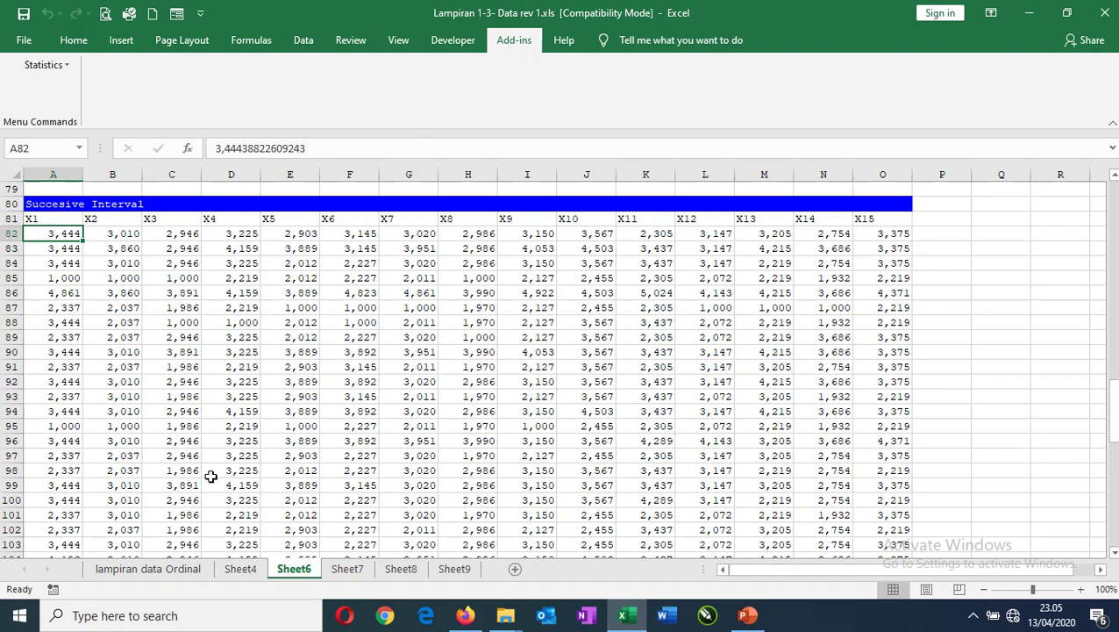
left_click(241, 569)
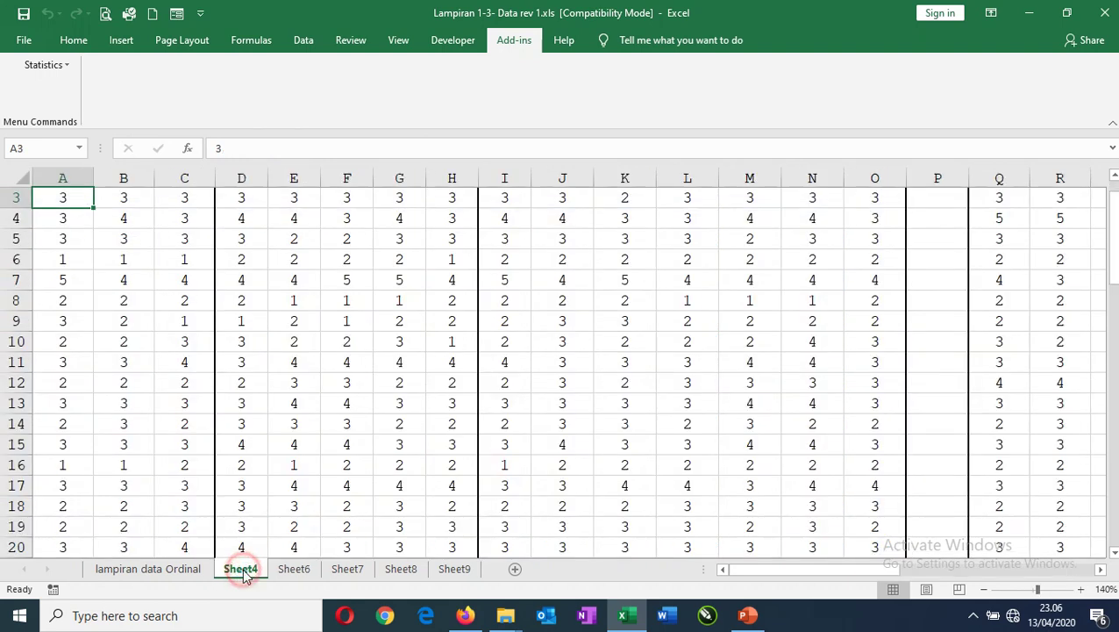
scroll(102, 394, "up", 1)
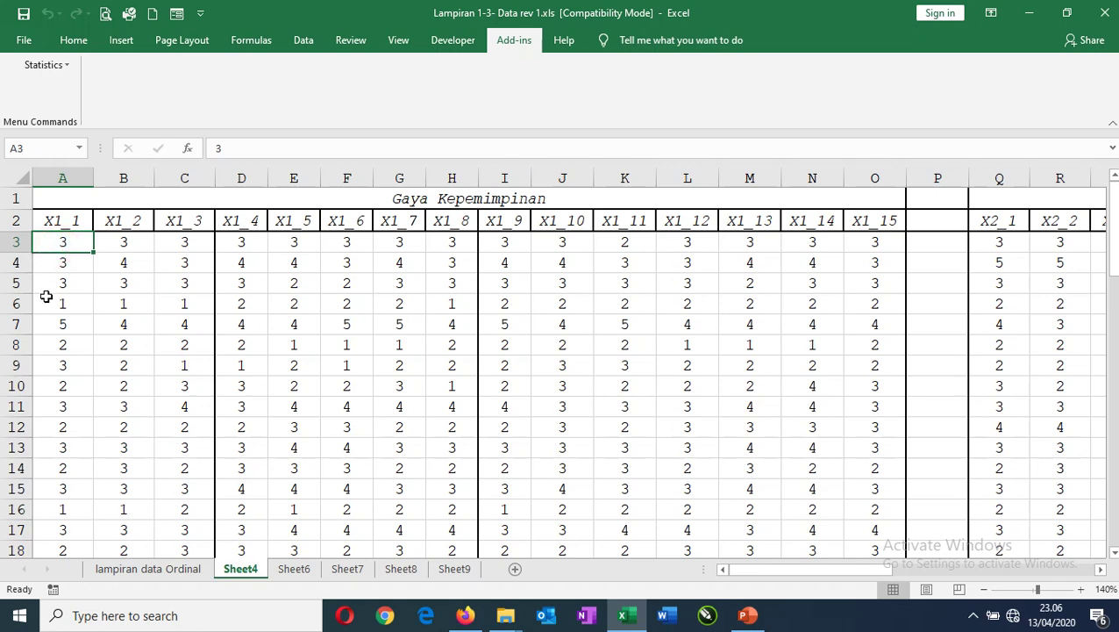
Step: Fill all X1 to X15 values in Sheet6's Succesive Interval table with yellow
left_click(295, 569)
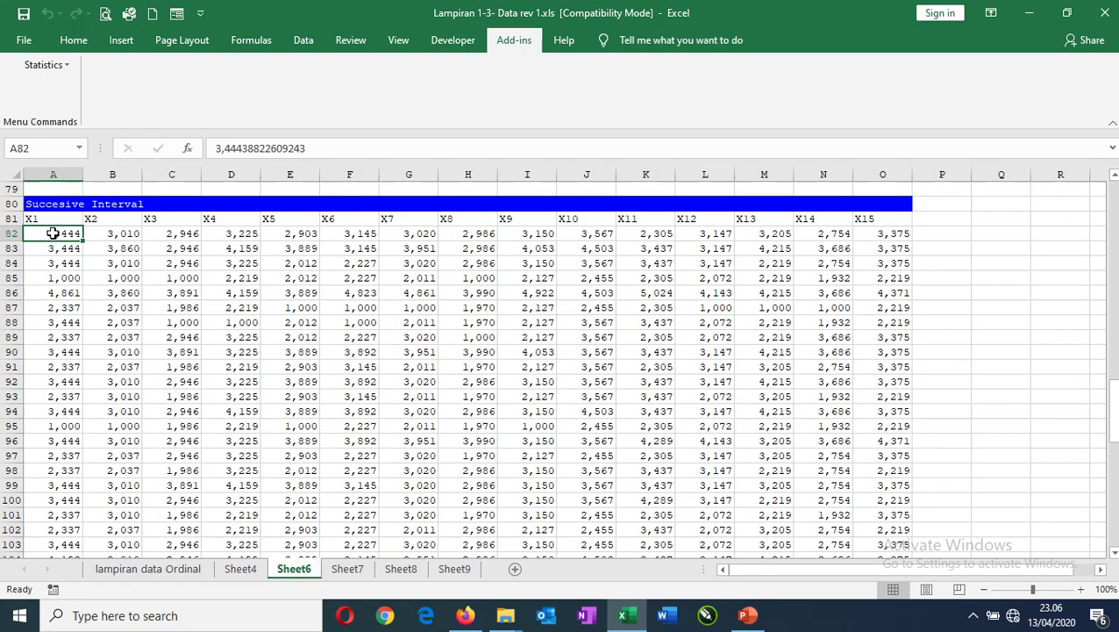
left_click_drag(42, 234, 880, 522)
scroll(343, 256, "up", 4)
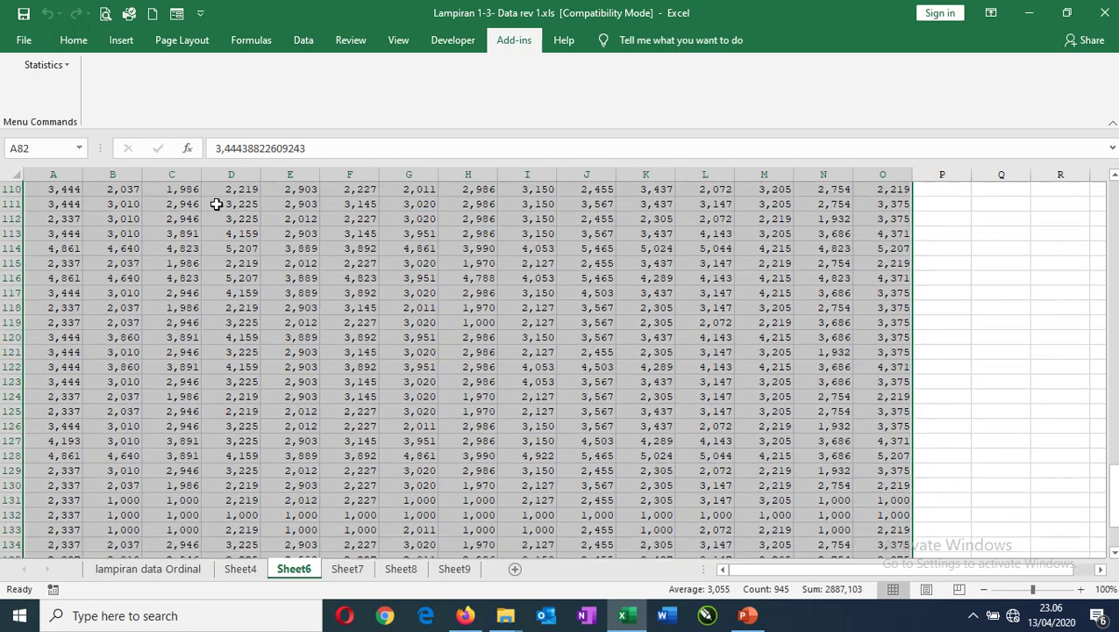
left_click(74, 39)
left_click(259, 96)
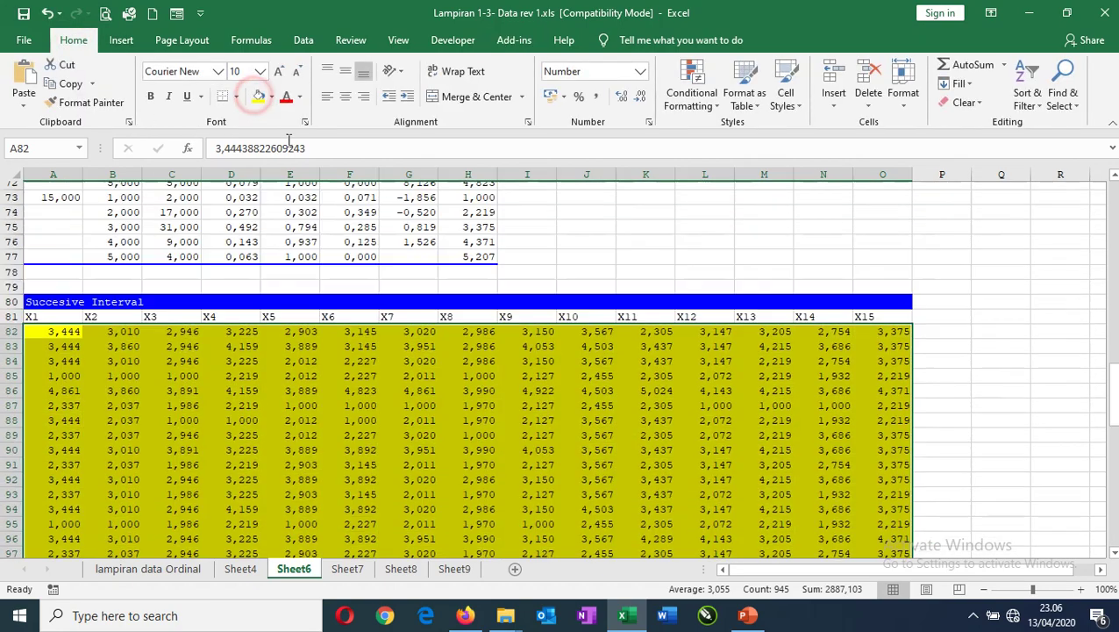
left_click(855, 427)
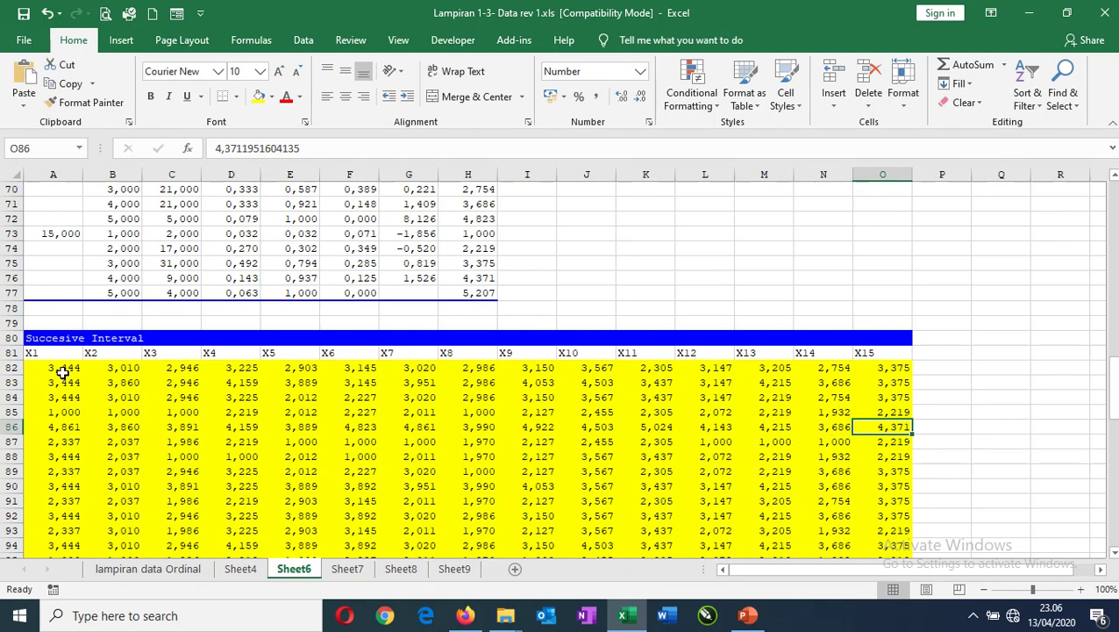
Step: Review the yellow interval values on Sheet6, then return to the ordinal data on Sheet4
scroll(63, 372, "down", 1)
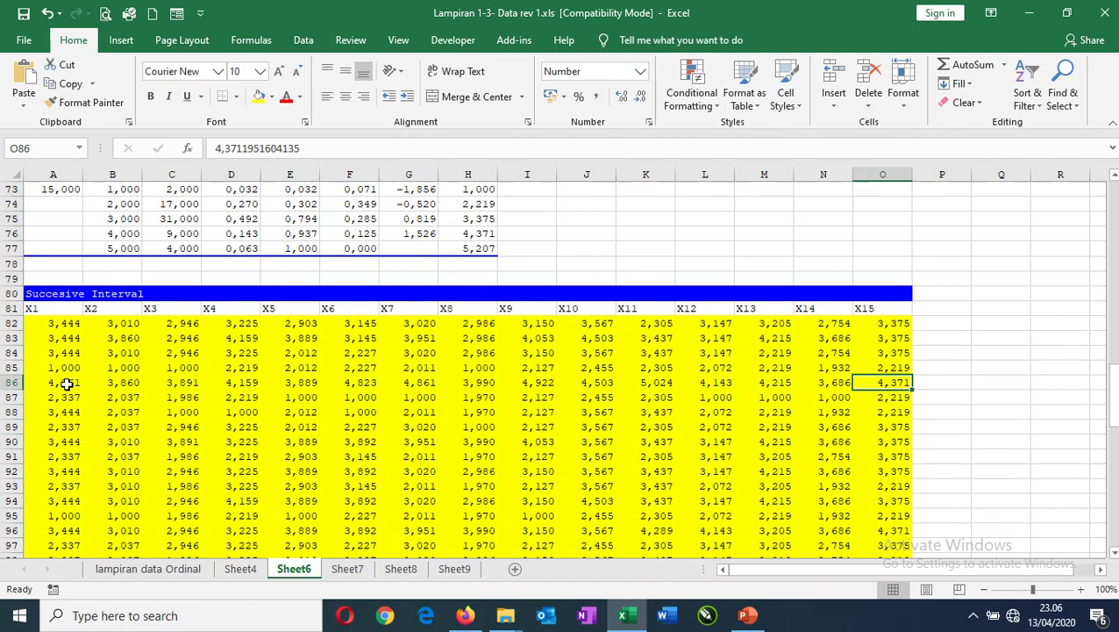
left_click(50, 322)
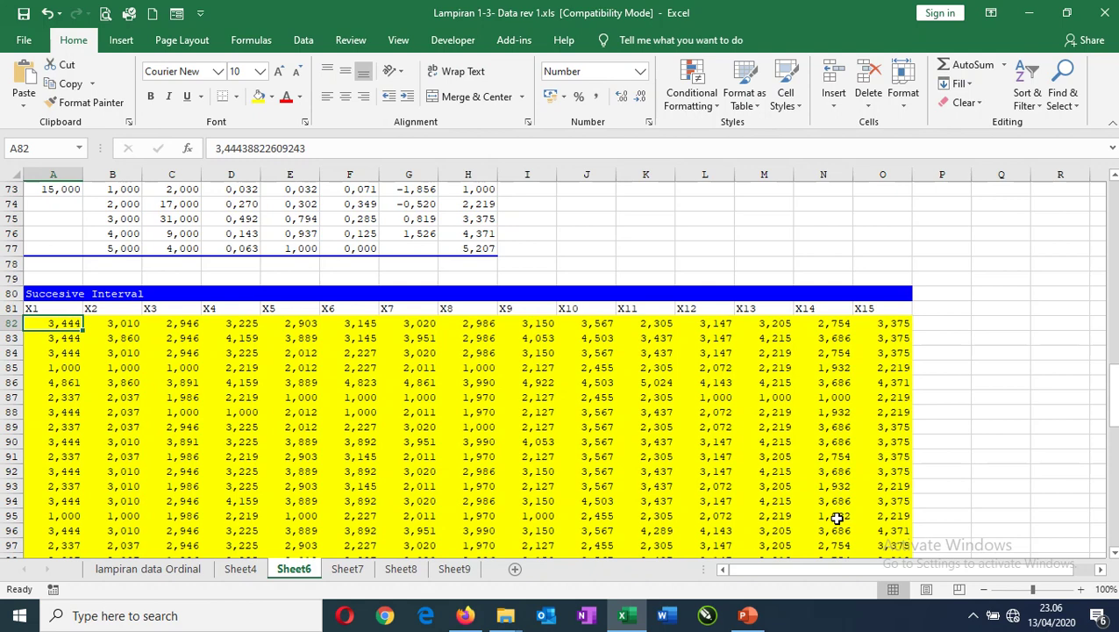
left_click(171, 366)
left_click(70, 323)
left_click(241, 568)
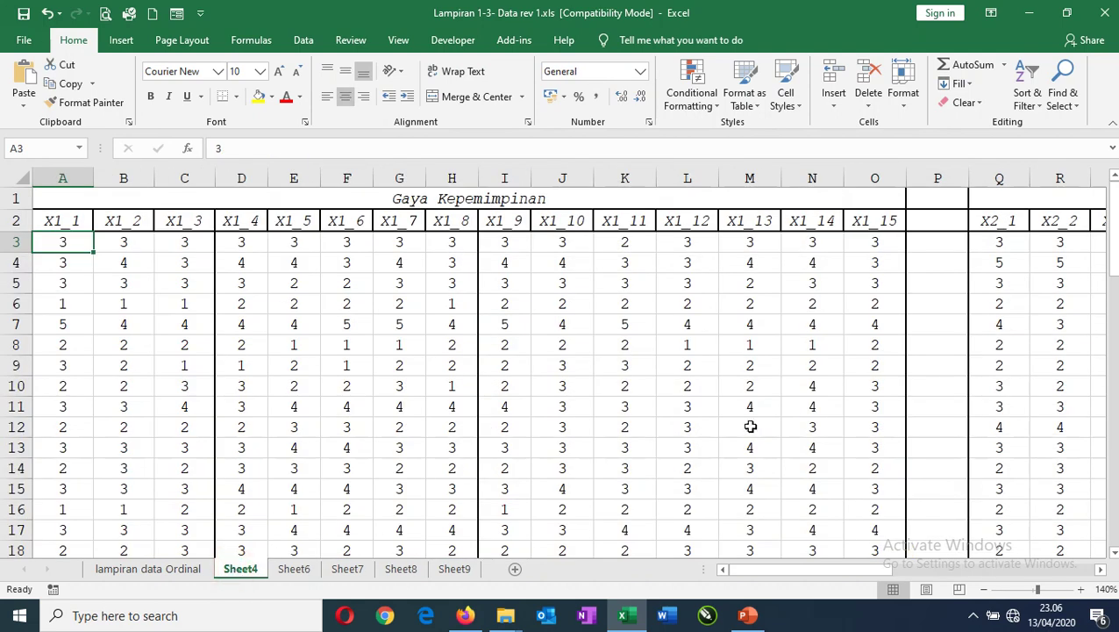
Step: Add a "total" header in P2 of Sheet4 and sum the first respondent's answers A3:O3 in P3
left_click(931, 246)
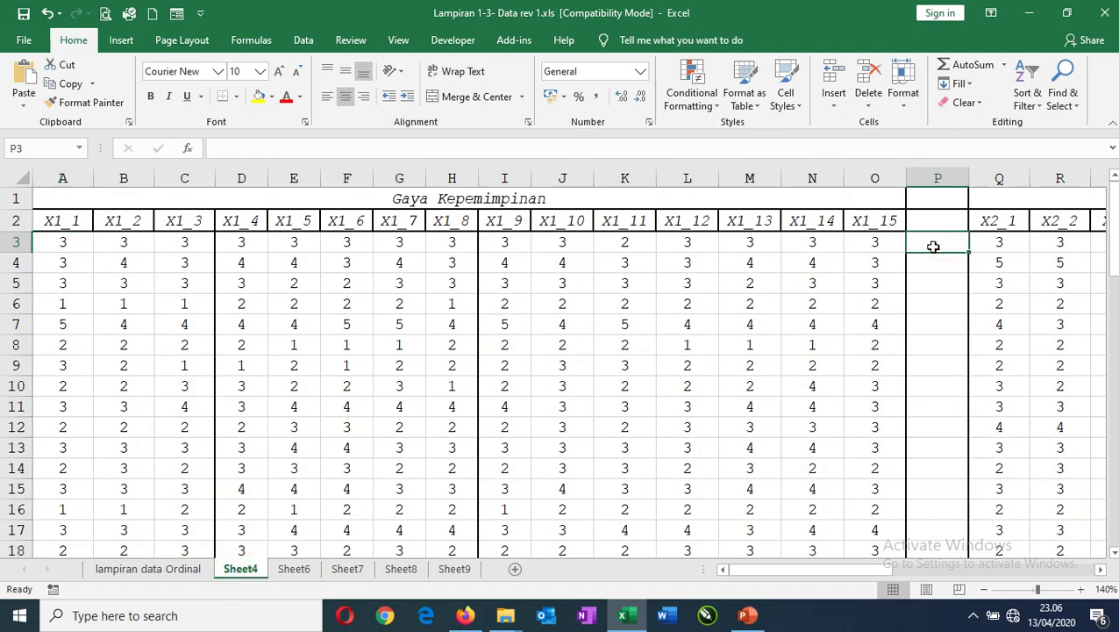
left_click(931, 221)
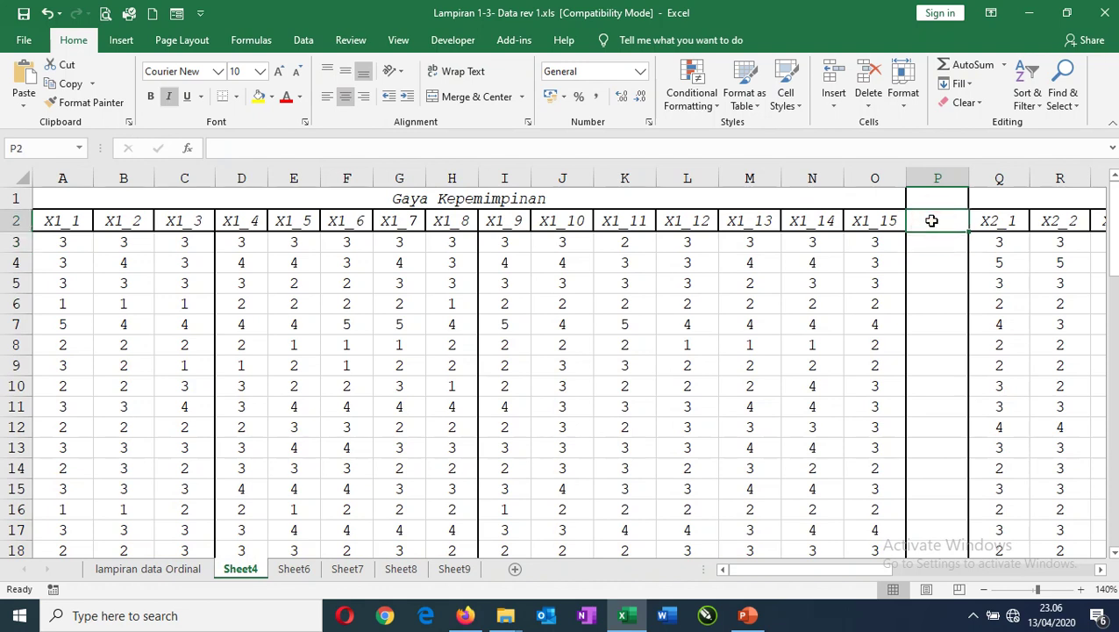
type("total")
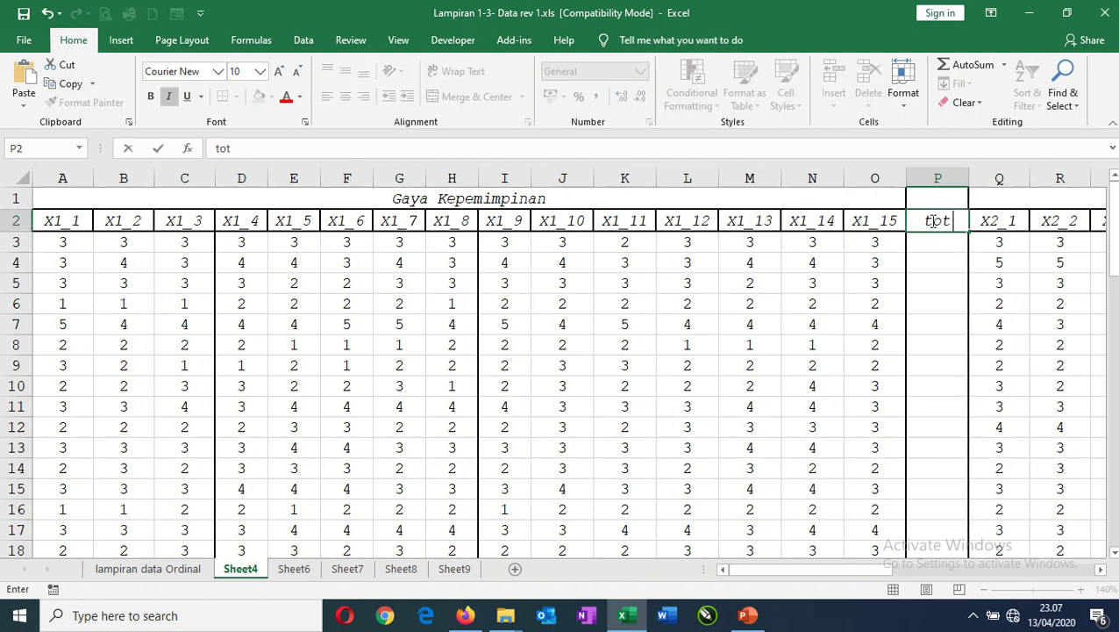
key("Return")
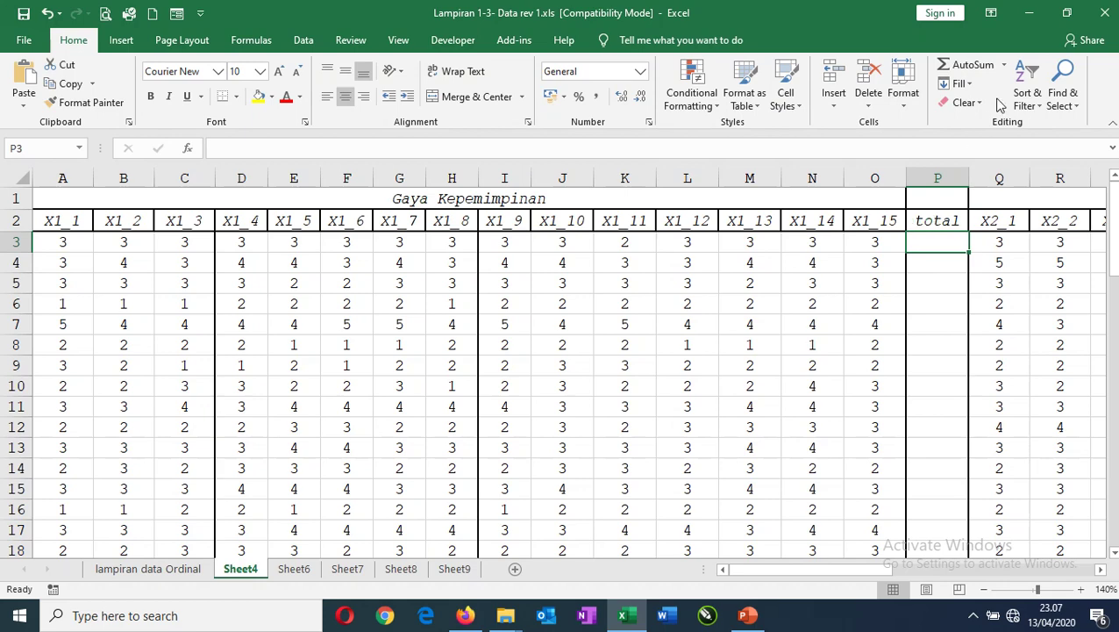
left_click(965, 65)
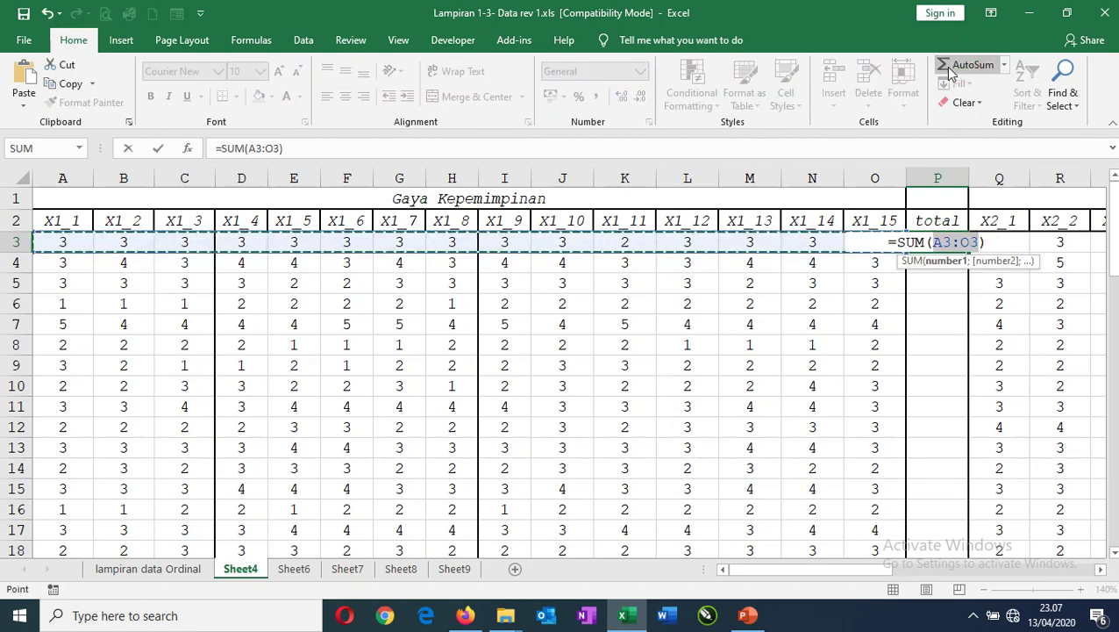
key("Return")
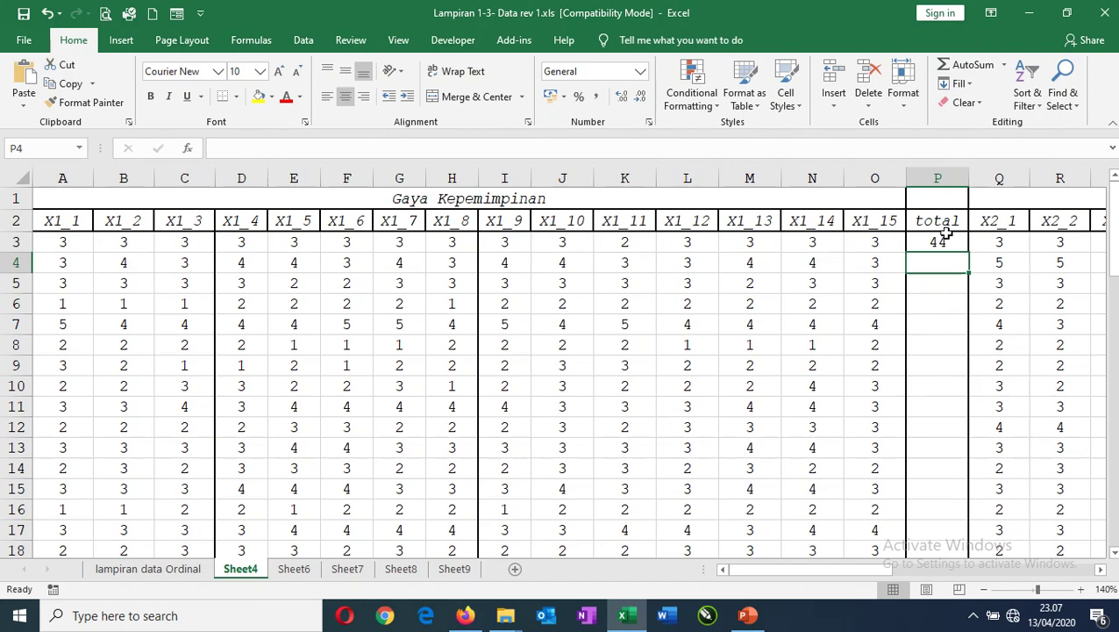
Step: Enter =AVERAGE(A82:O82) in cell P82 of Sheet6, beside the first row of interval values
left_click(295, 570)
left_click(955, 324)
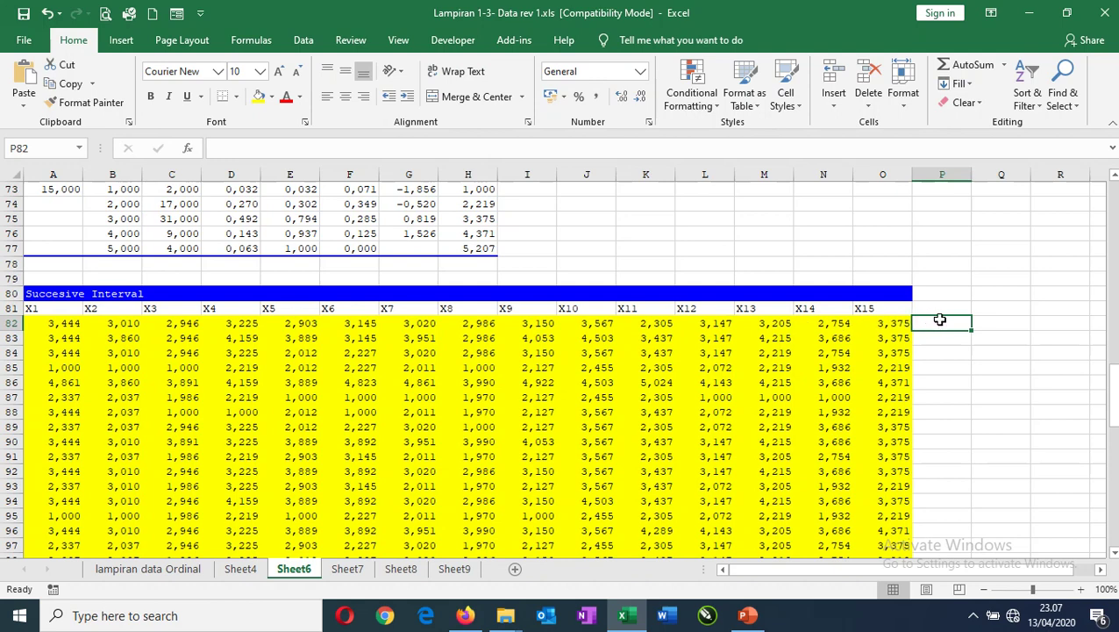
type("=")
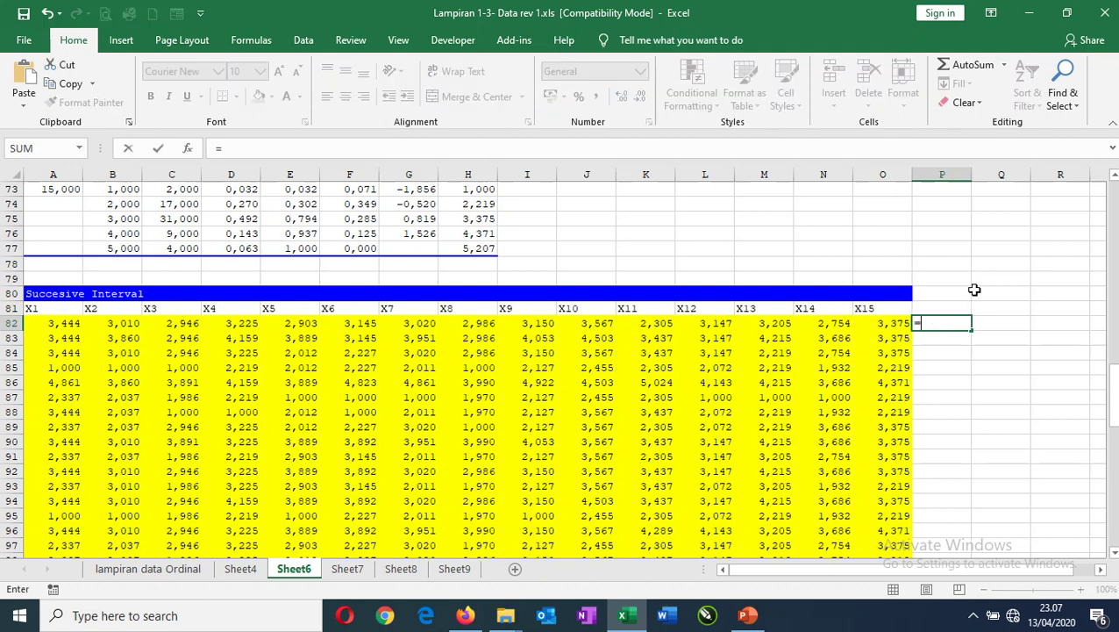
type("avera")
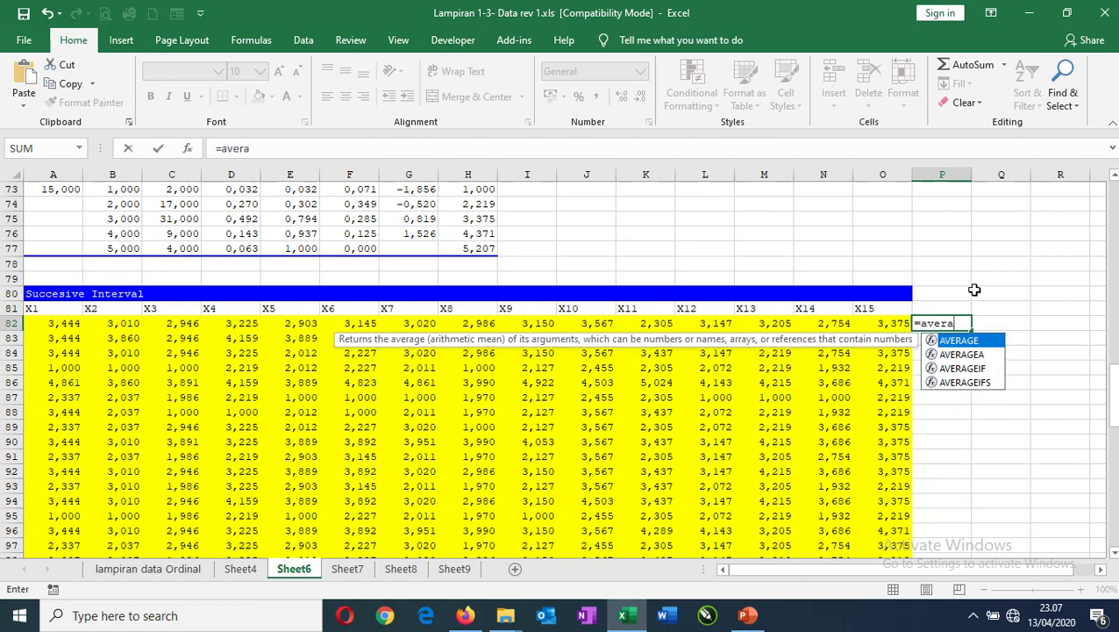
double_click(968, 340)
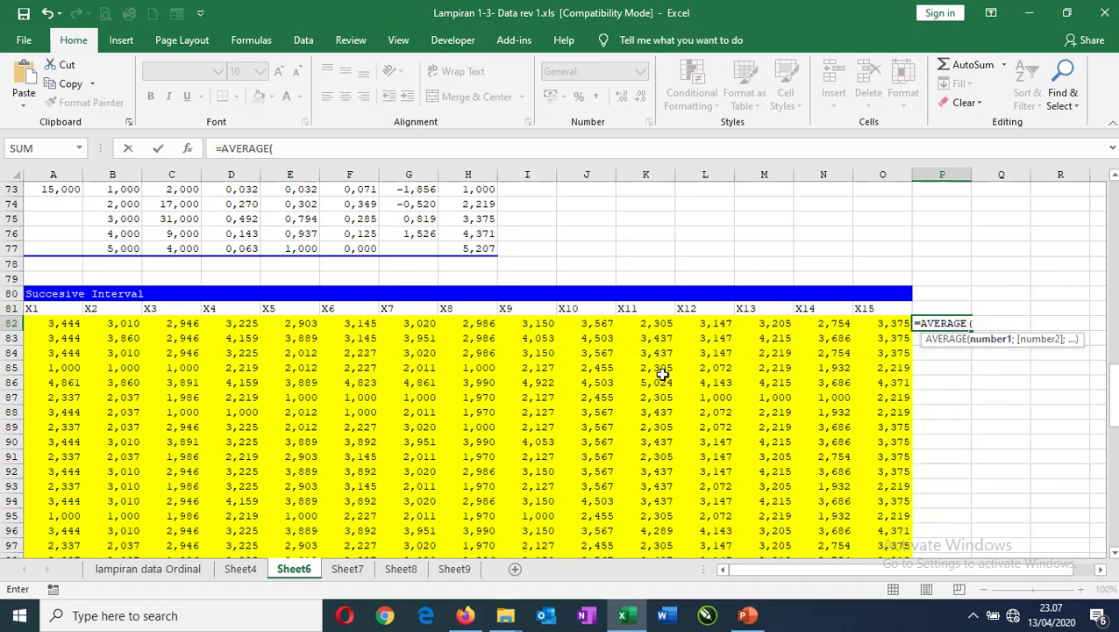
left_click_drag(54, 323, 899, 321)
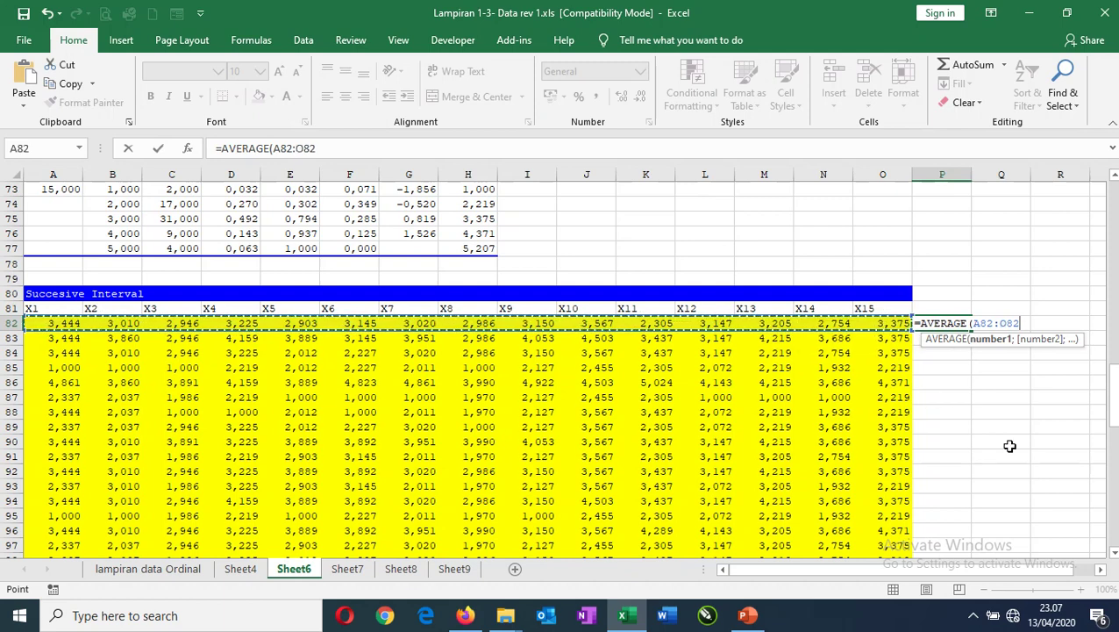
type(")")
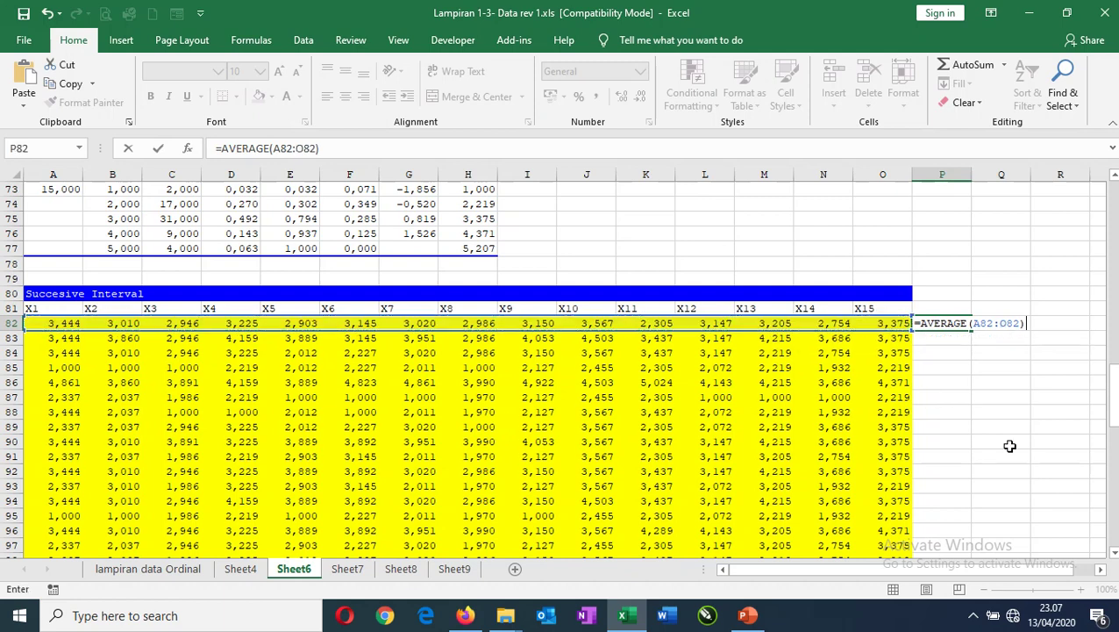
key("Return")
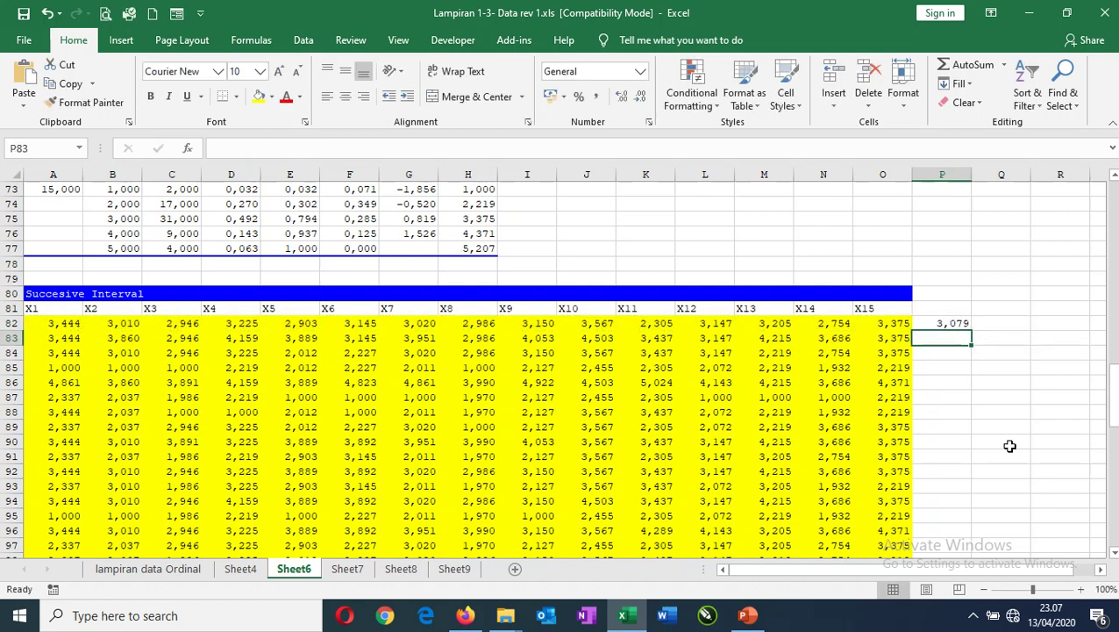
Step: Copy the average formula from P82 down to P144 and fill those cells with standard green
left_click(951, 324)
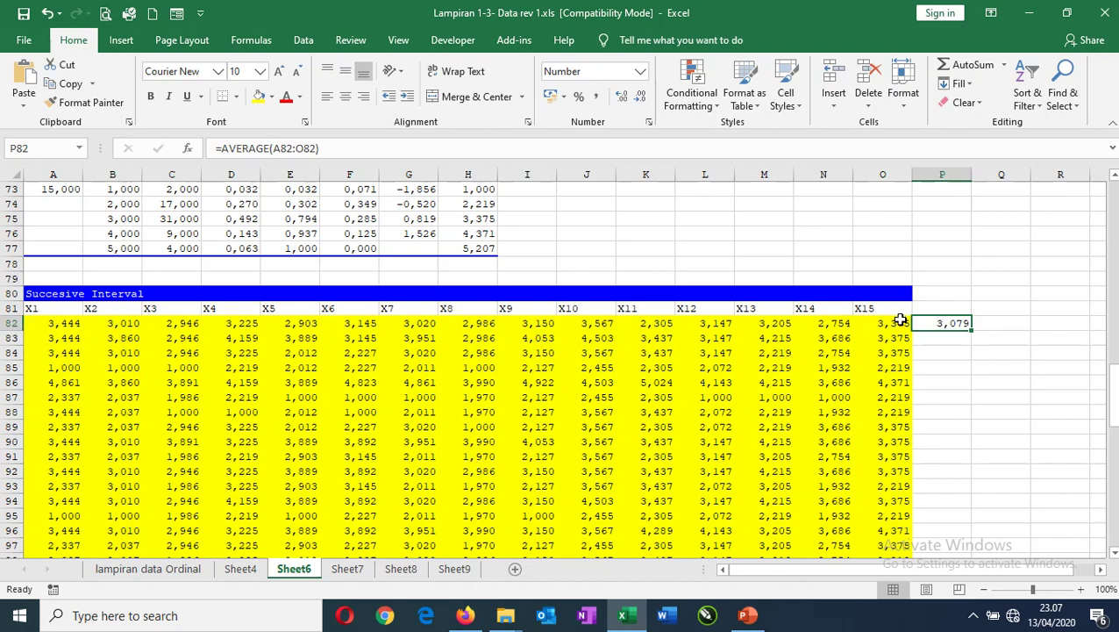
left_click_drag(973, 332, 956, 523)
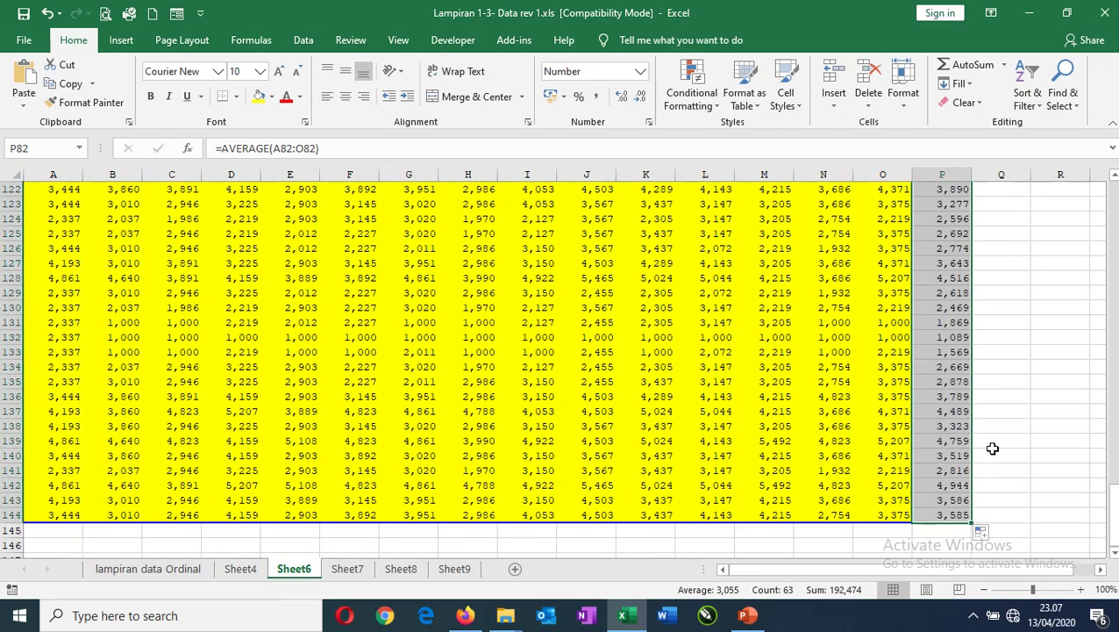
scroll(692, 287, "up", 7)
scroll(299, 183, "up", 5)
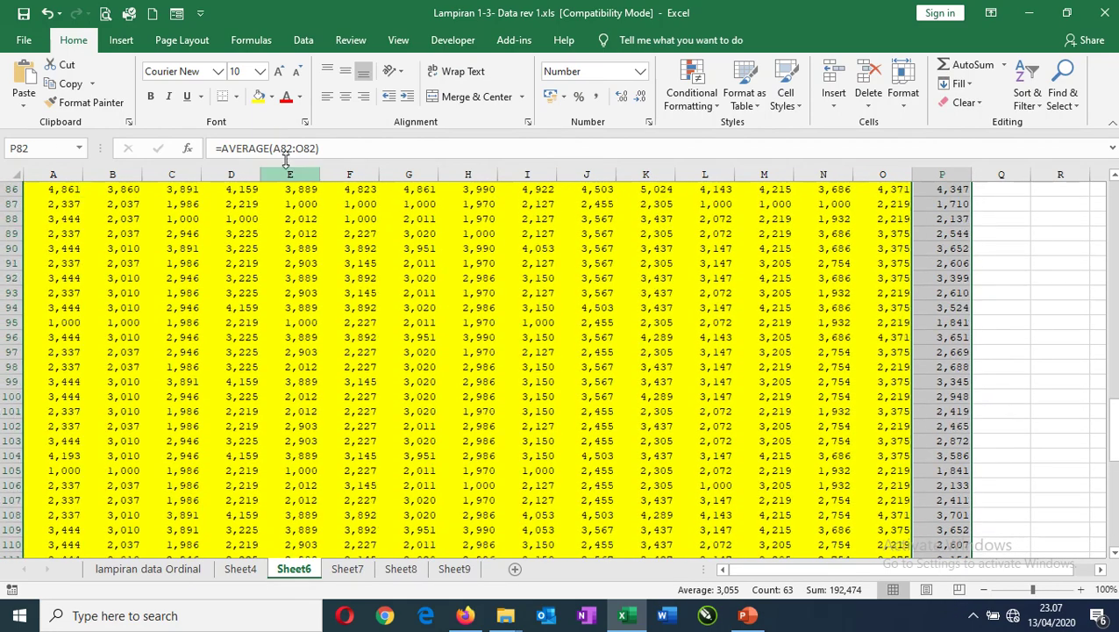
left_click(271, 97)
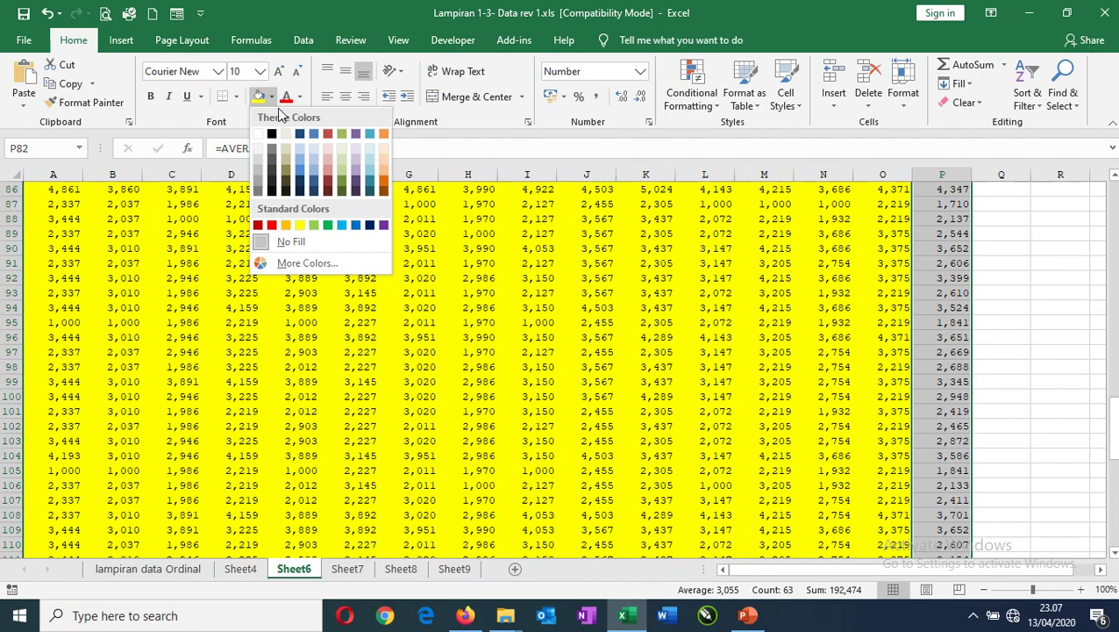
left_click(327, 227)
scroll(551, 254, "up", 5)
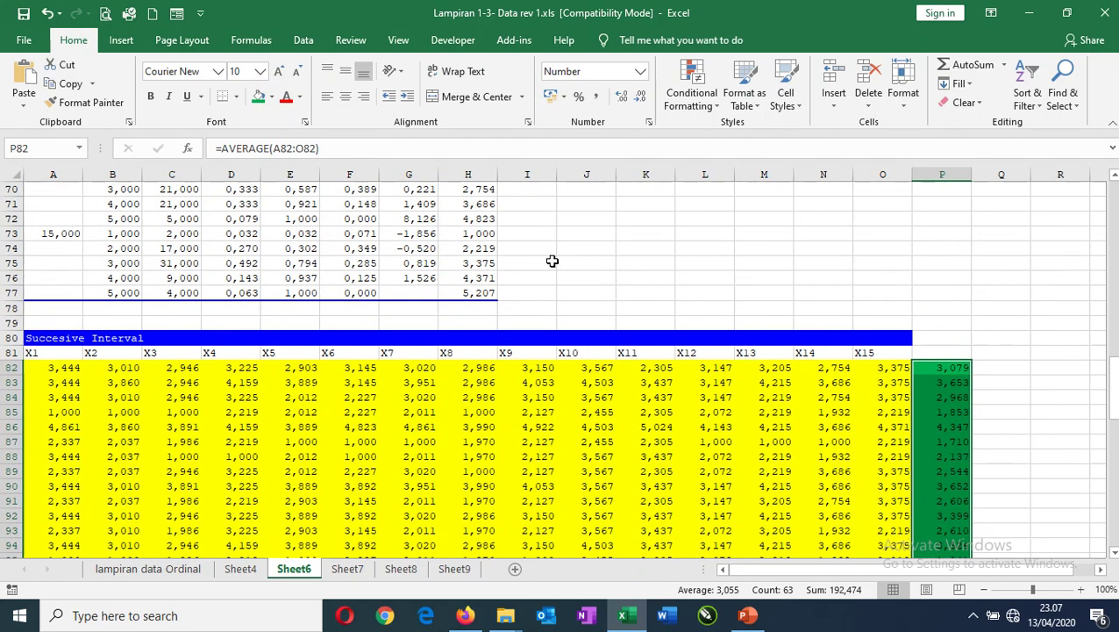
left_click(1026, 368)
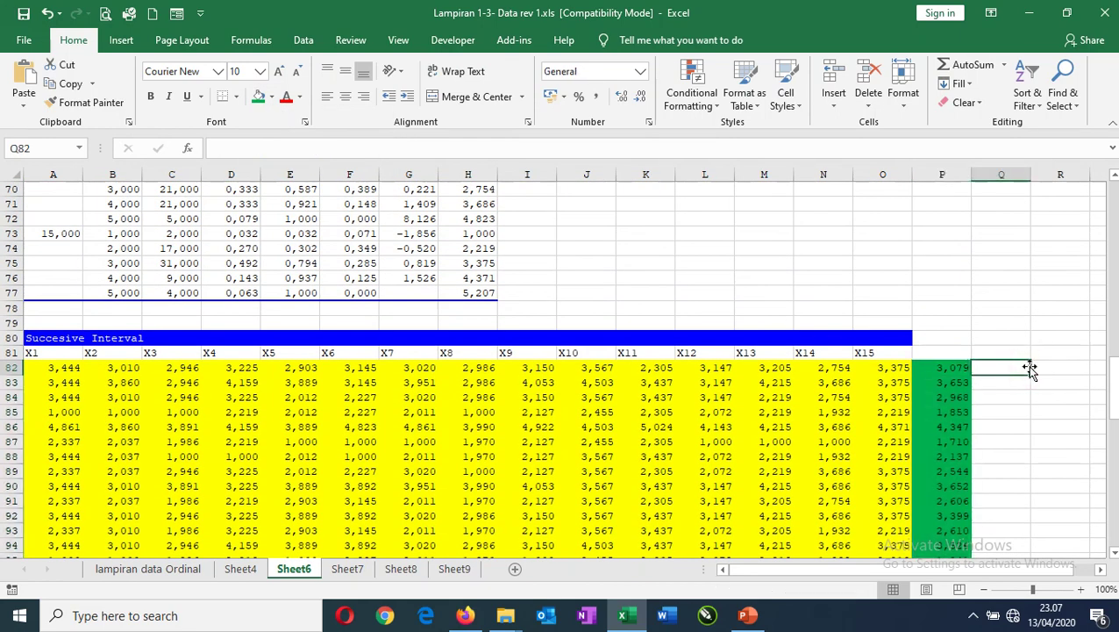
Step: Merge and center P80:P81 above the averages and label the merged cell X1
scroll(1033, 374, "down", 1)
left_click(961, 295)
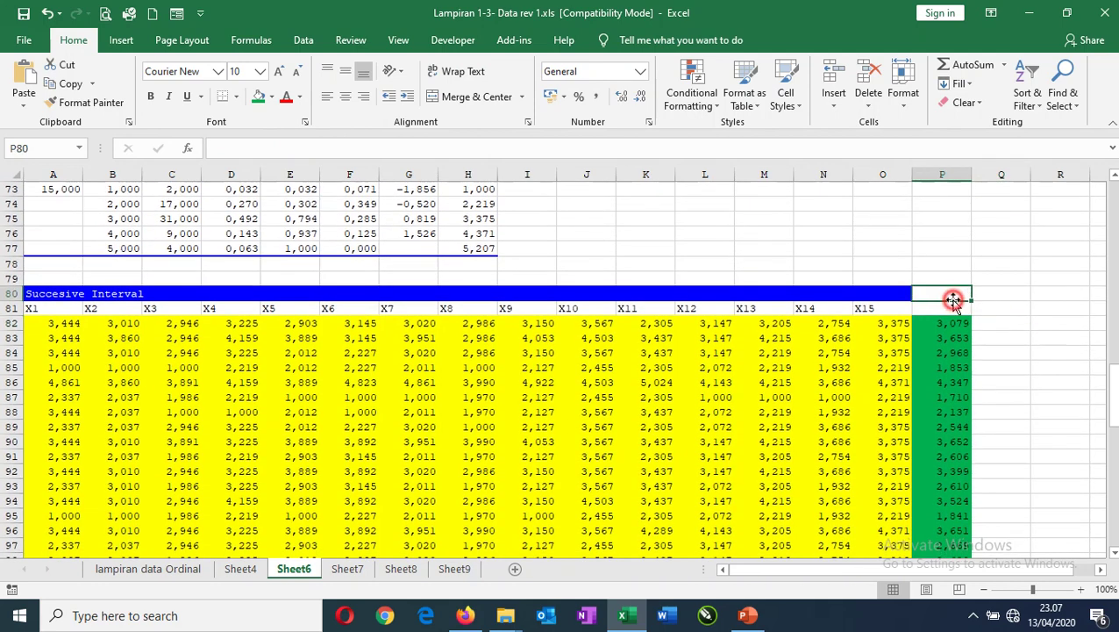
left_click_drag(968, 296, 969, 307)
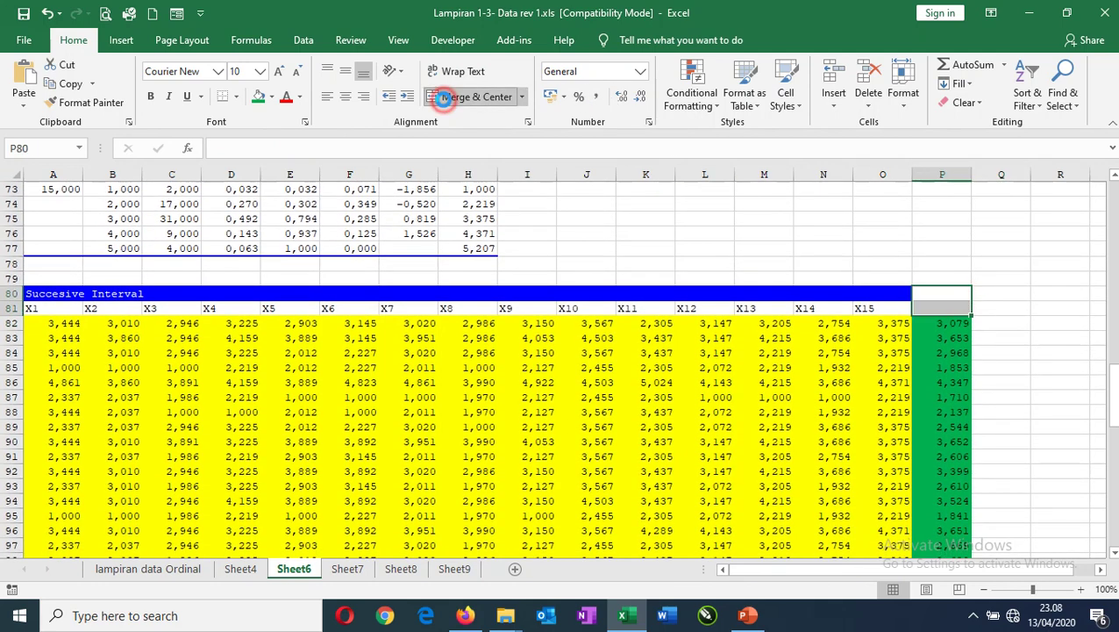
left_click(446, 103)
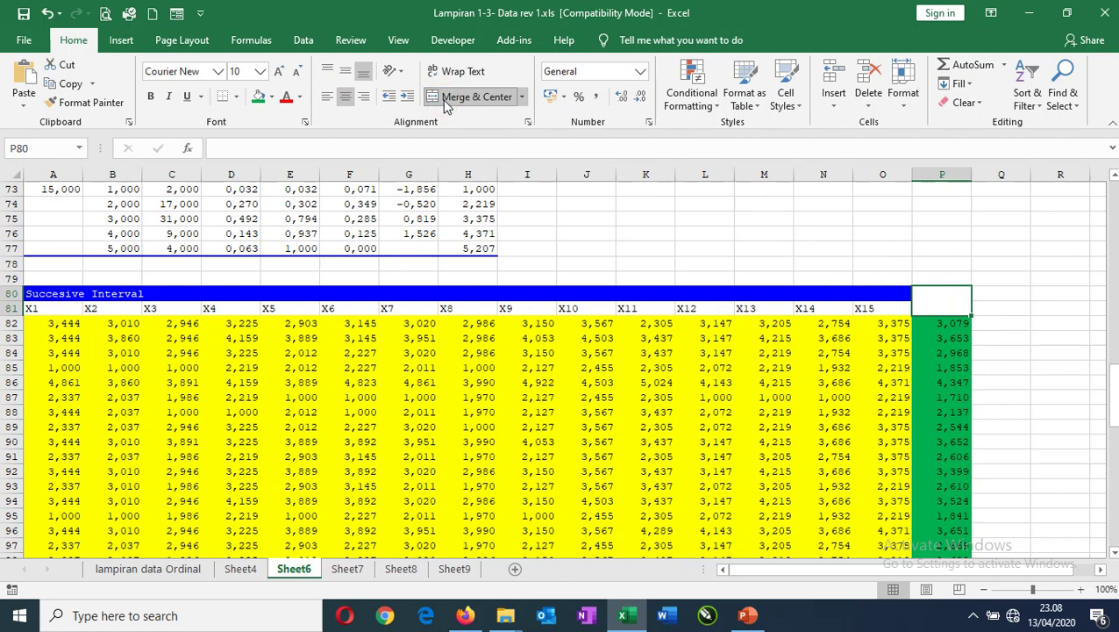
type("X")
key("Return")
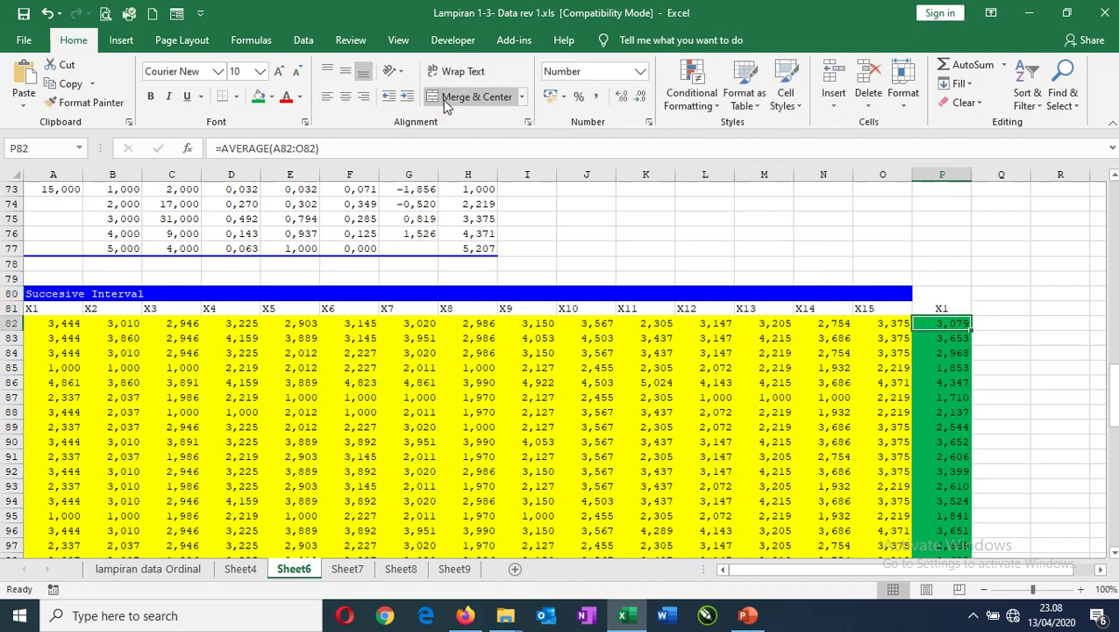
Step: Check the Gaya Kepemimpinan variable title on Sheet4 and rename Sheet6 as GP
left_click(251, 571)
left_click(412, 195)
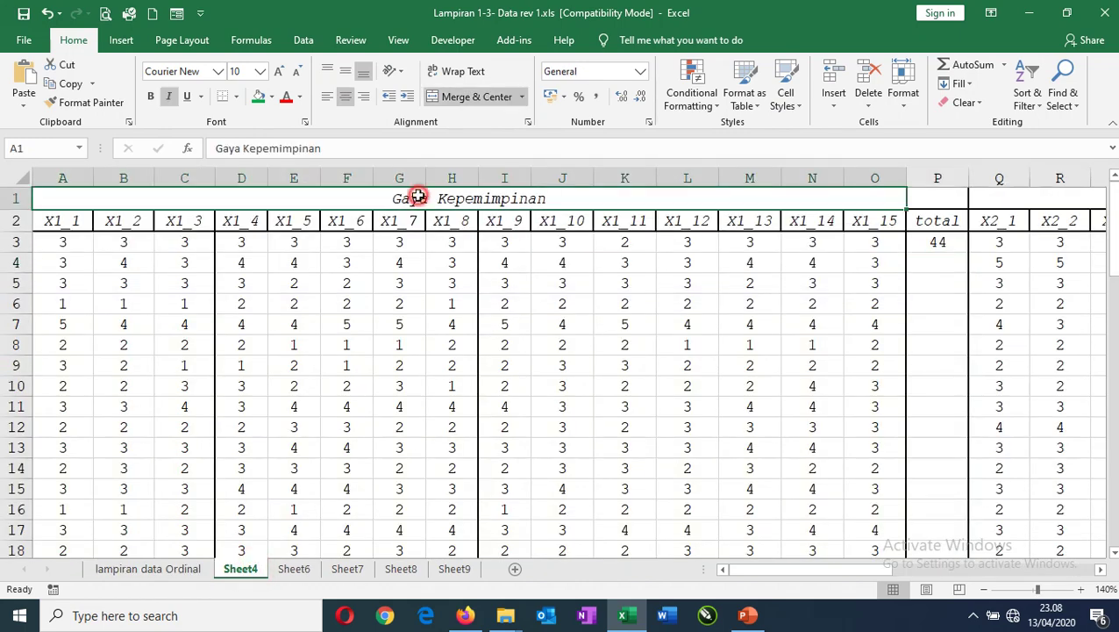
left_click(293, 568)
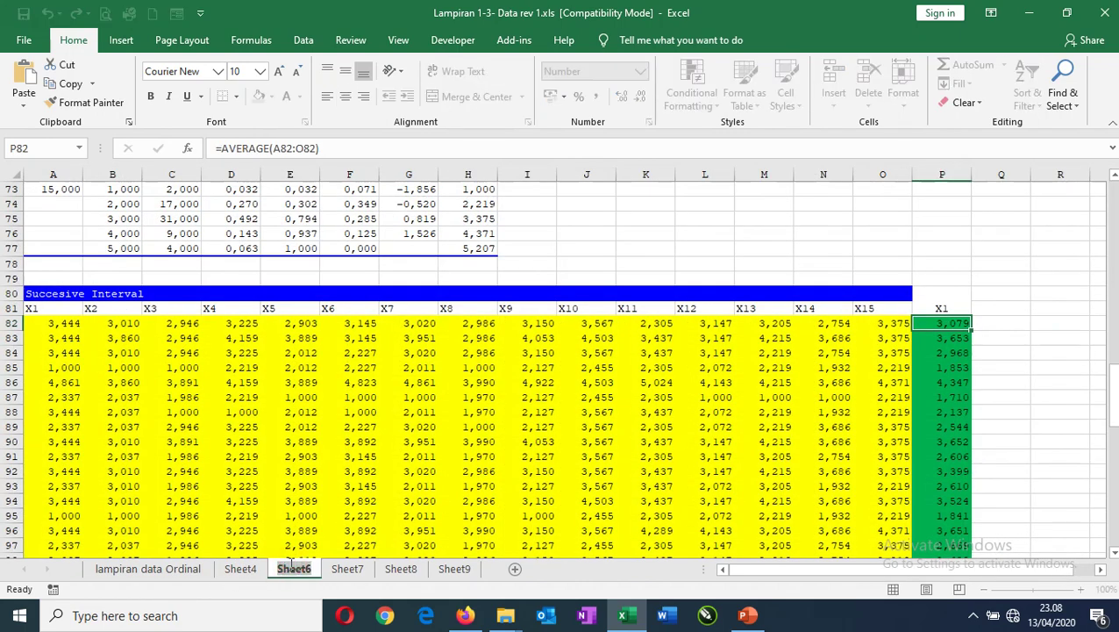
double_click(291, 567)
type("GR")
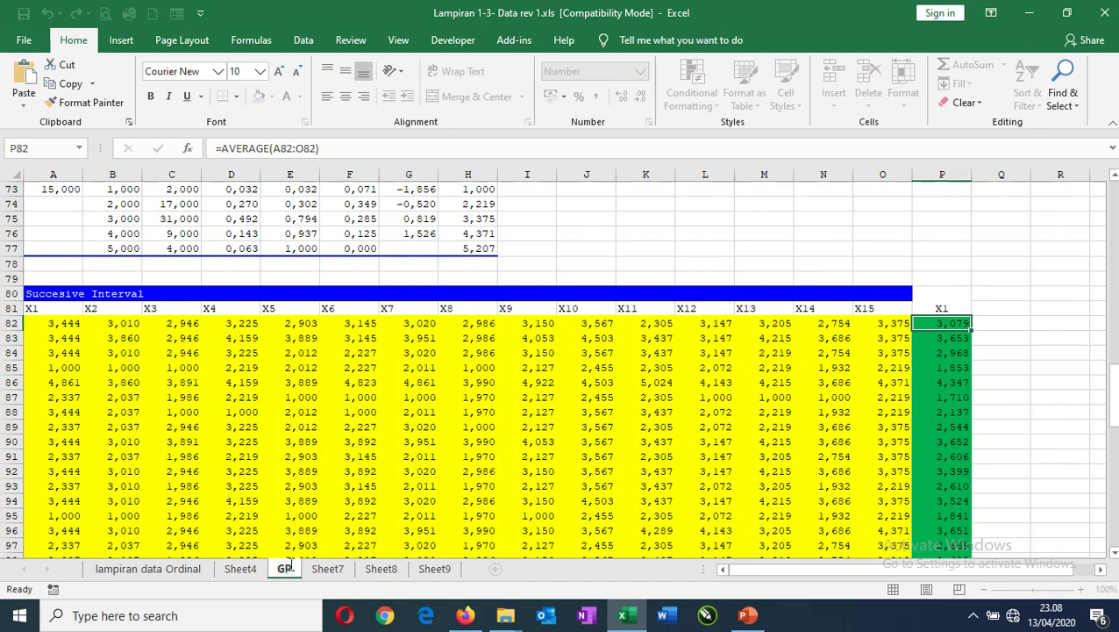
left_click(315, 506)
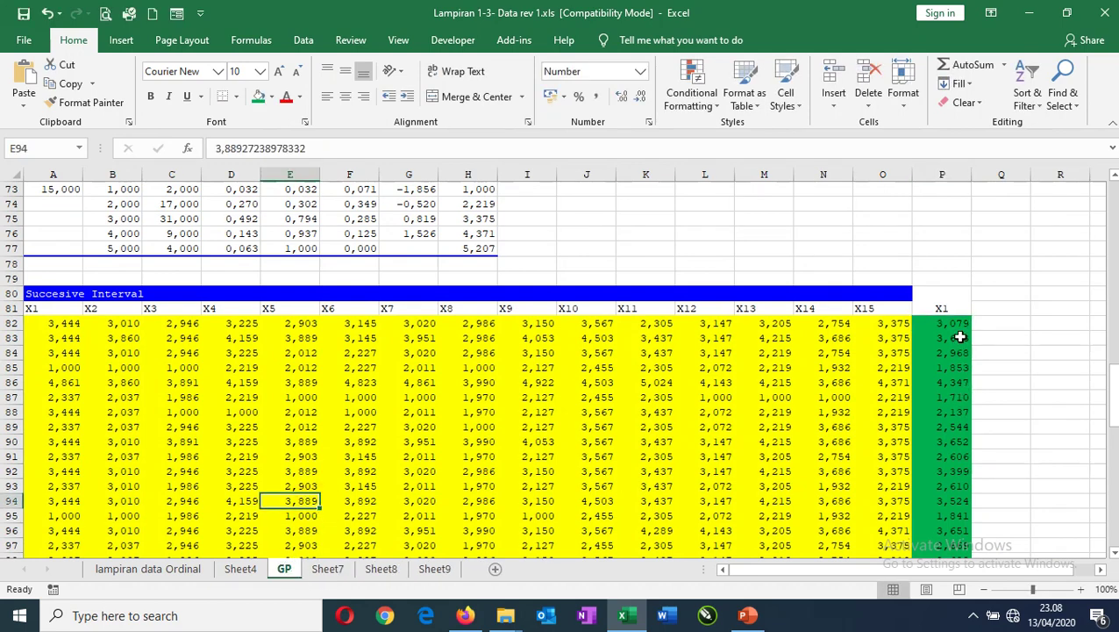
left_click(946, 304)
Step: Look over the Motivasi Kerja items starting at X2_1 on Sheet4 and rename Sheet7 as MK
left_click(239, 570)
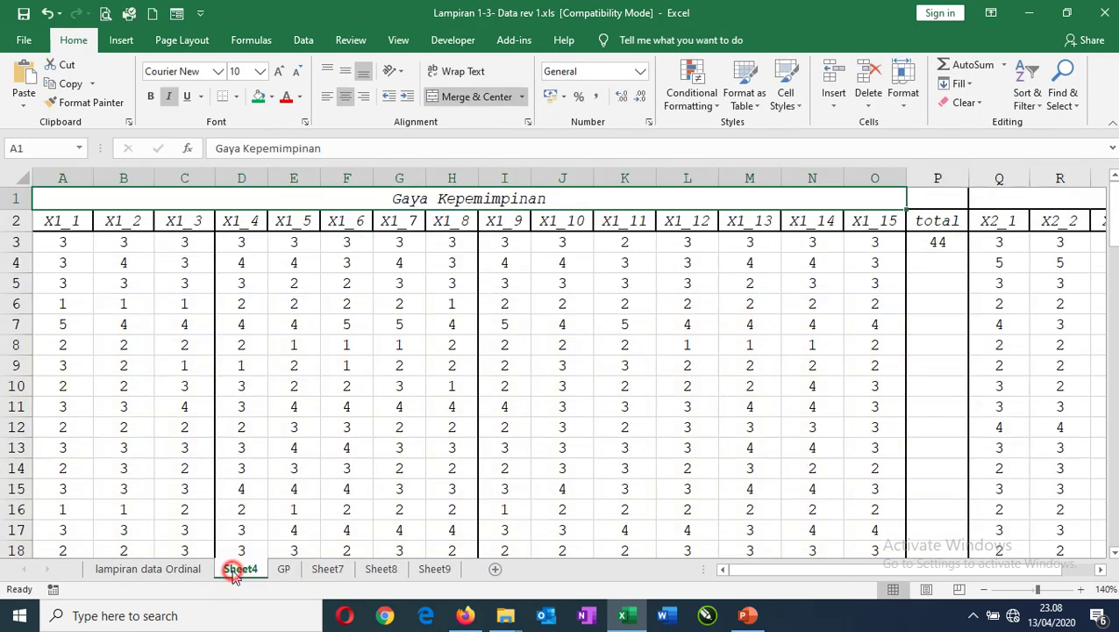
left_click_drag(867, 570, 987, 580)
left_click(794, 284)
left_click(324, 240)
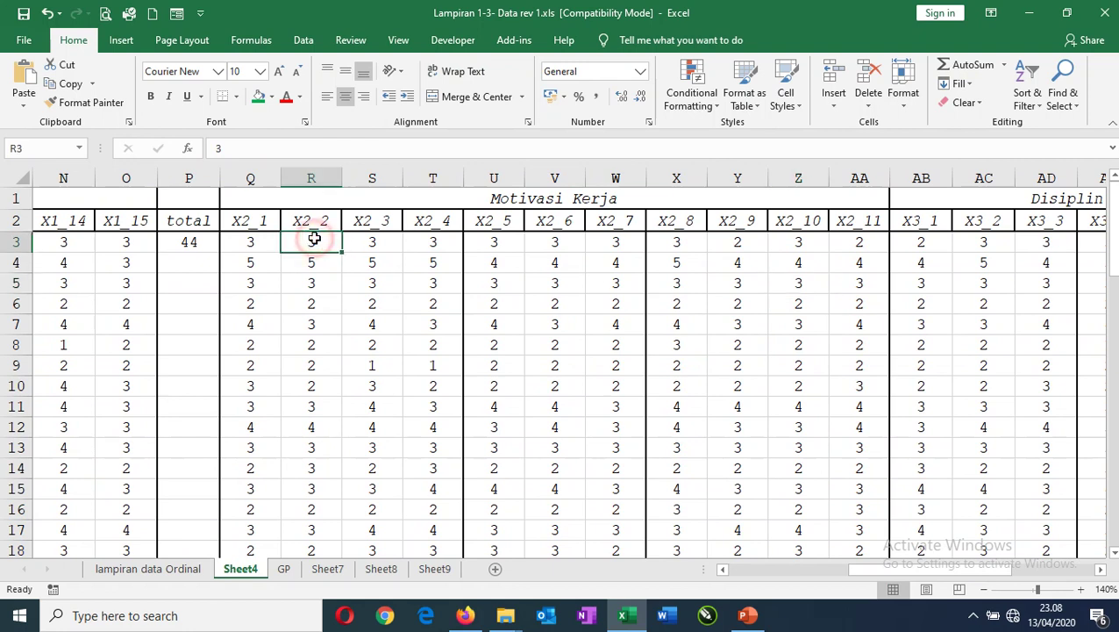
left_click(247, 241)
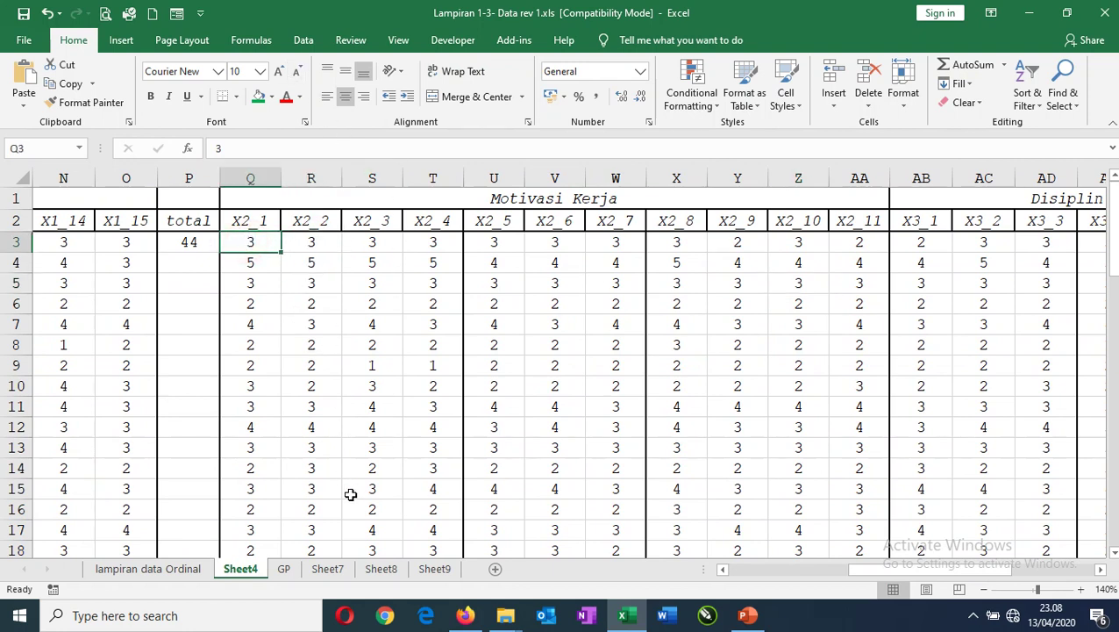
left_click(327, 569)
double_click(328, 568)
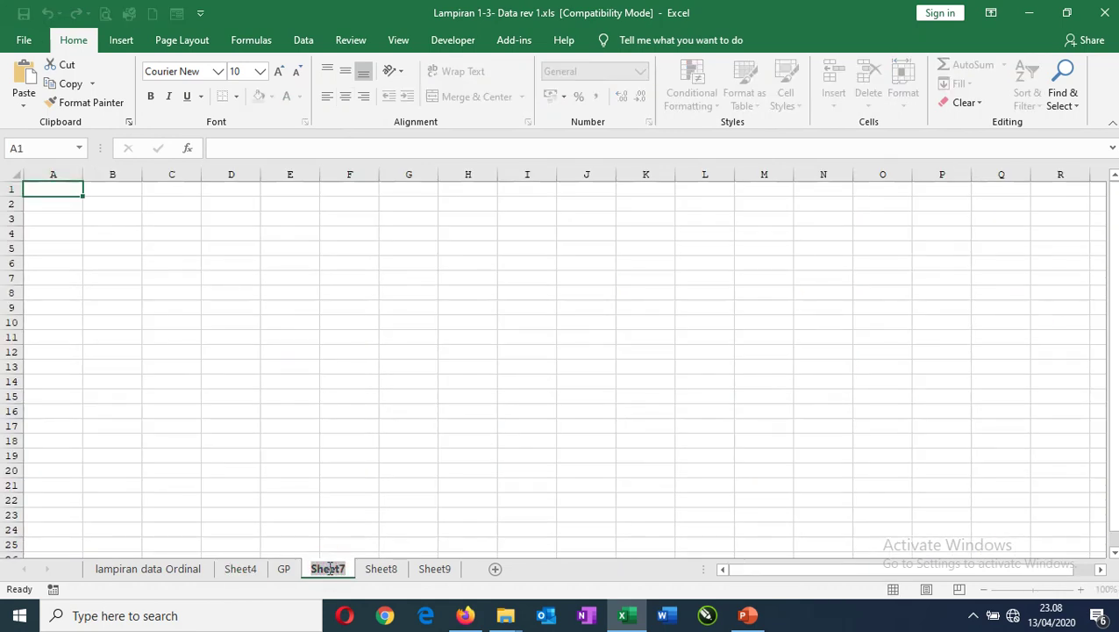
type("MK")
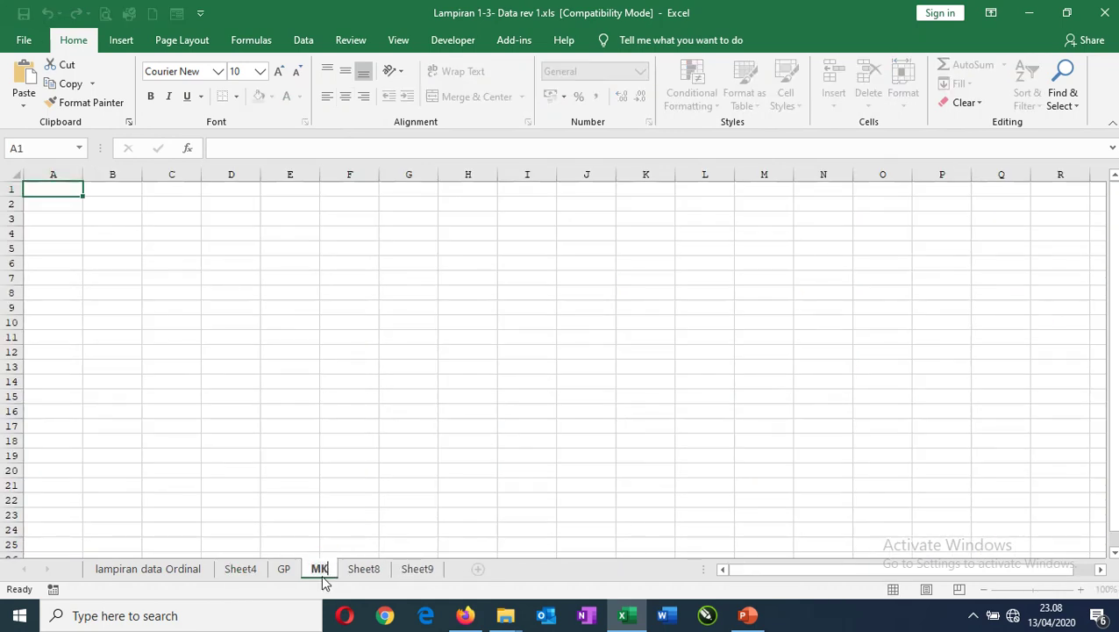
Step: Start a Succesive Interval transformation on Sheet4 using the Motivasi Kerja data in Q3:AA65 as the data range
left_click(239, 570)
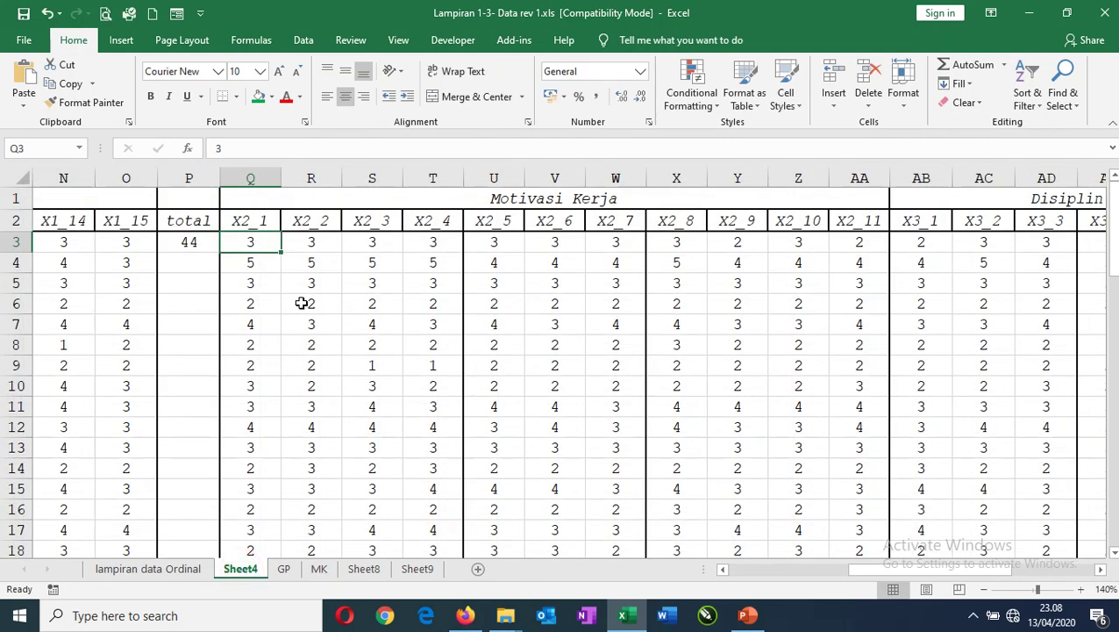
left_click(512, 42)
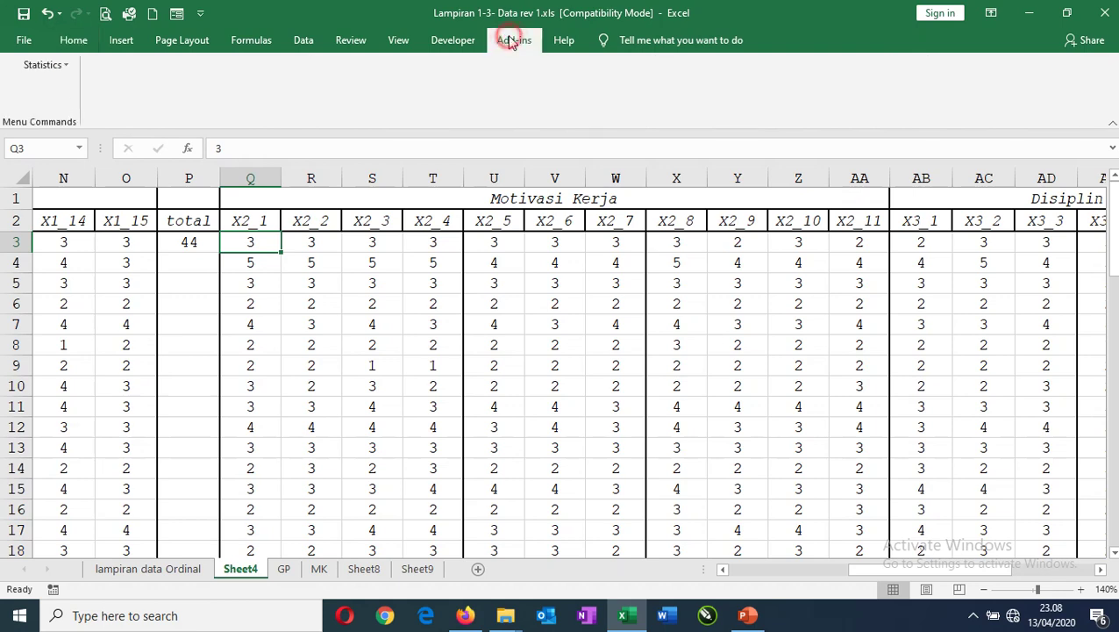
left_click(45, 68)
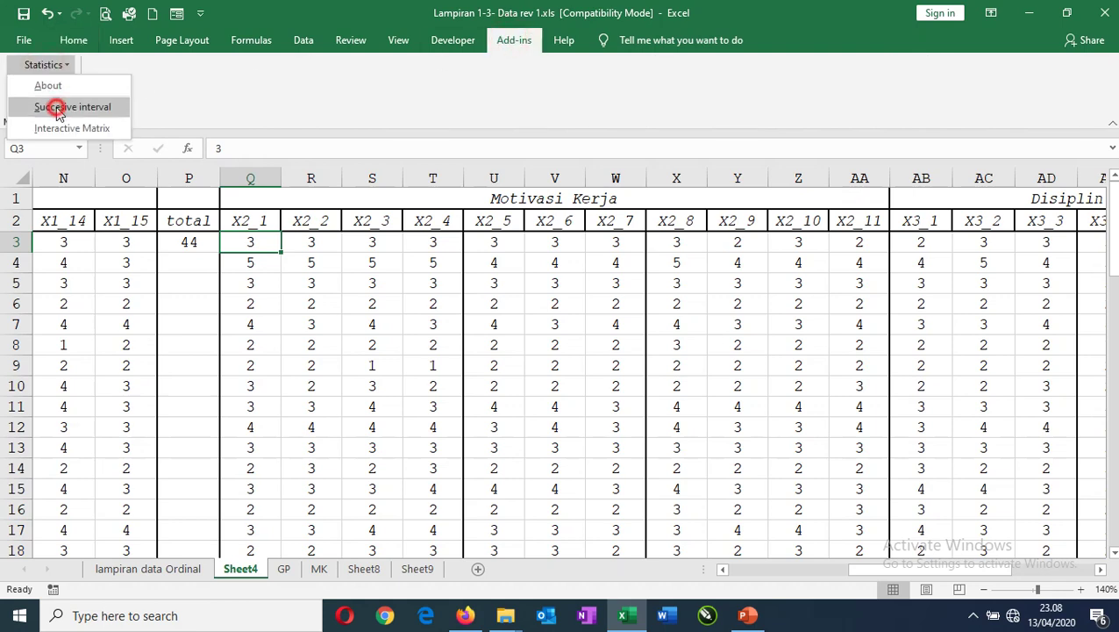
left_click(59, 109)
left_click_drag(255, 241, 858, 250)
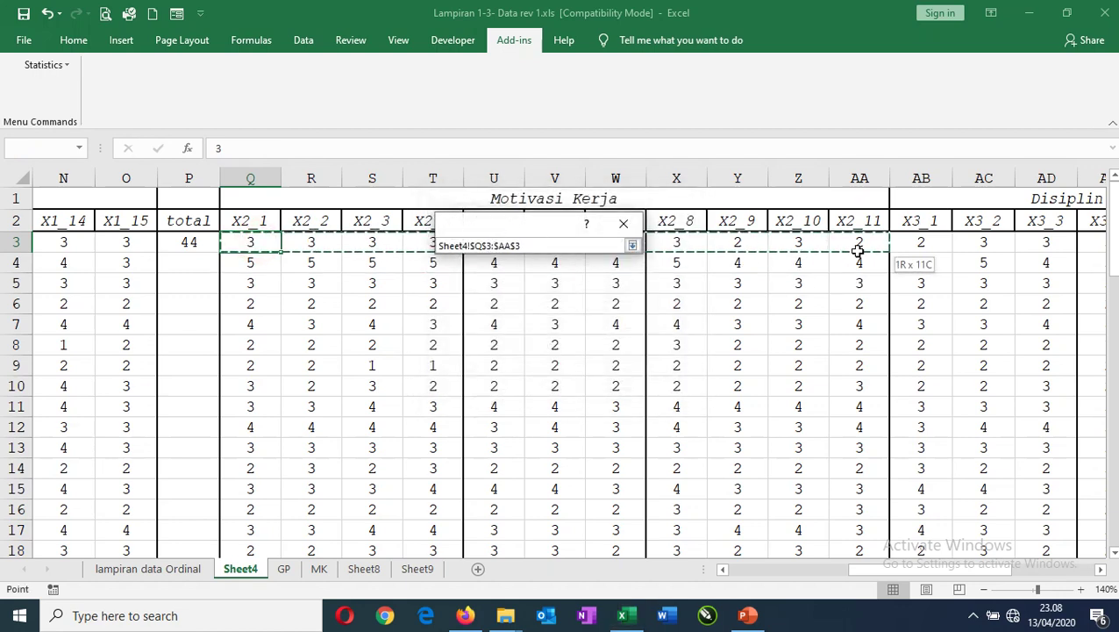
left_click_drag(857, 256, 859, 507)
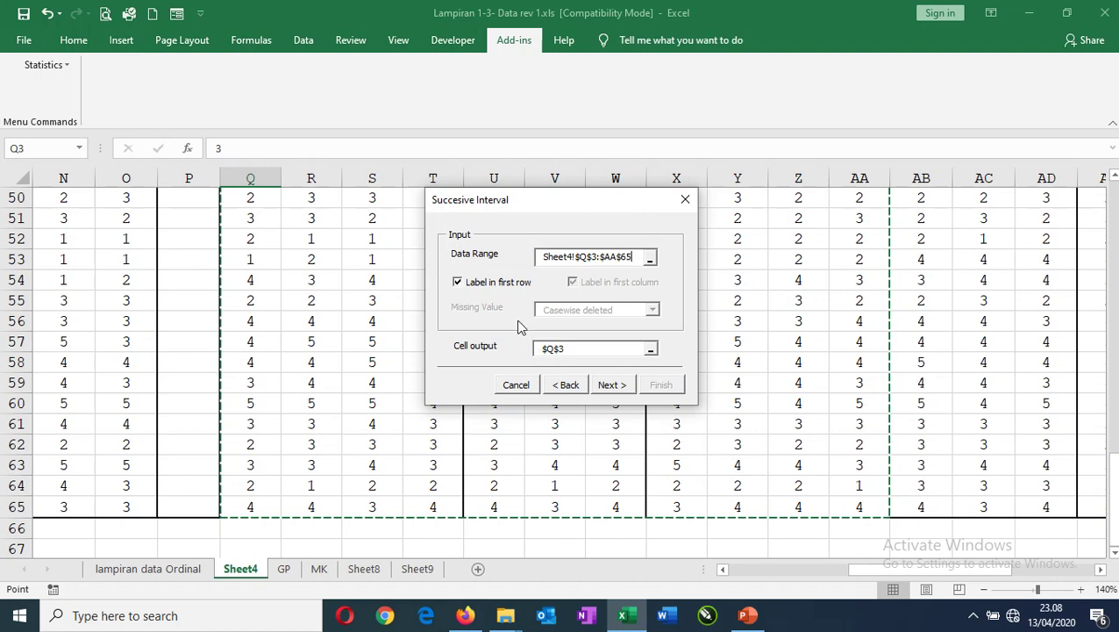
Step: Turn off first-row labels for the transformation and set its output cell to A1 on the MK sheet
left_click(474, 283)
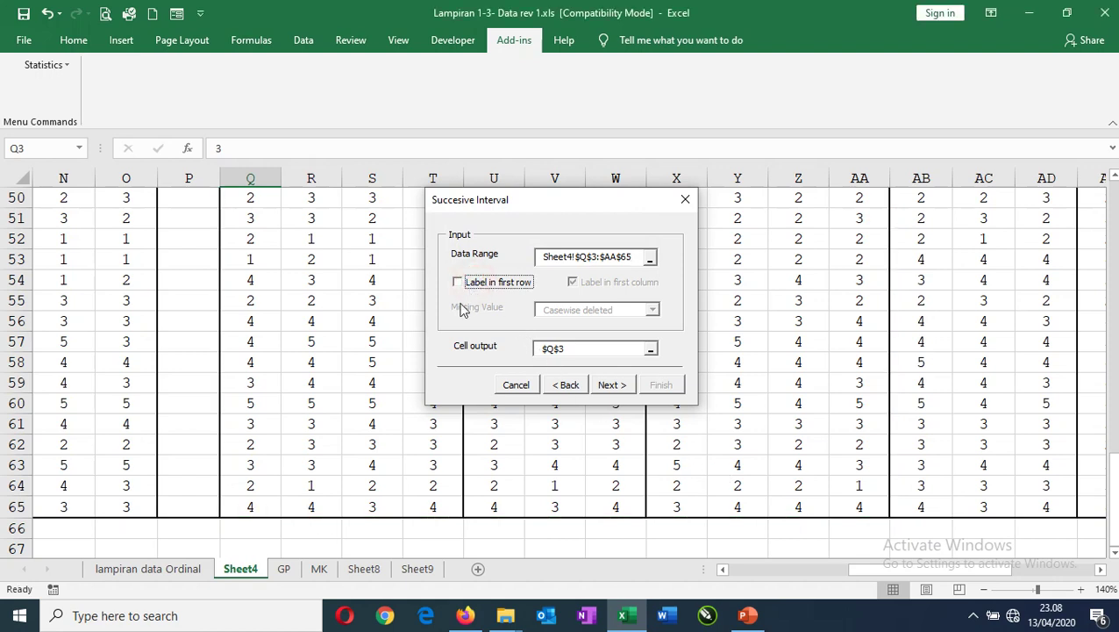
left_click(589, 345)
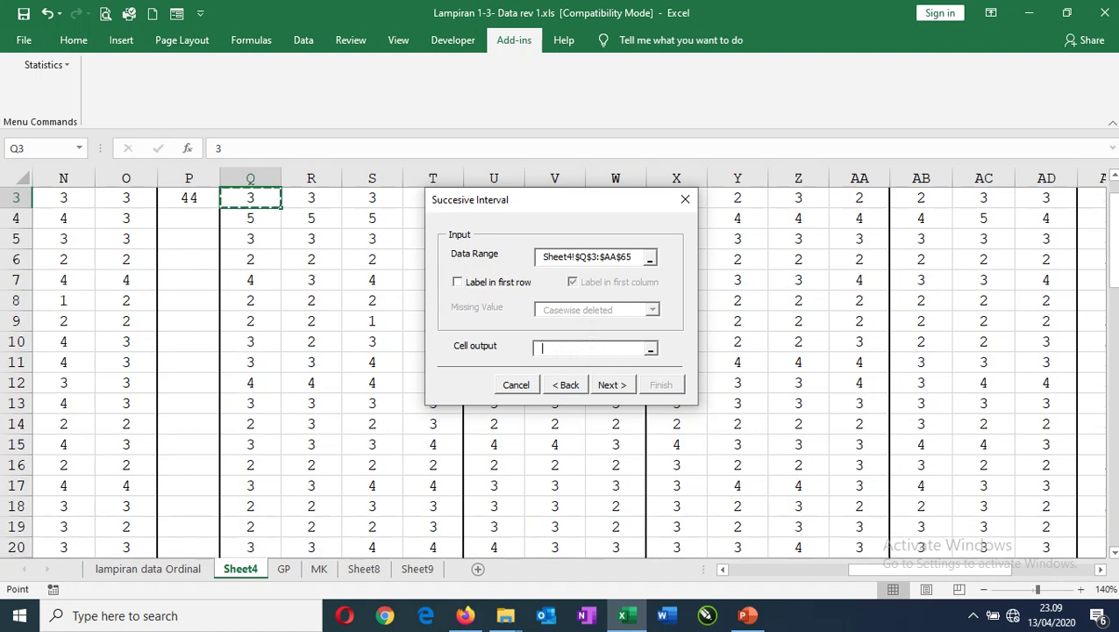
left_click(319, 571)
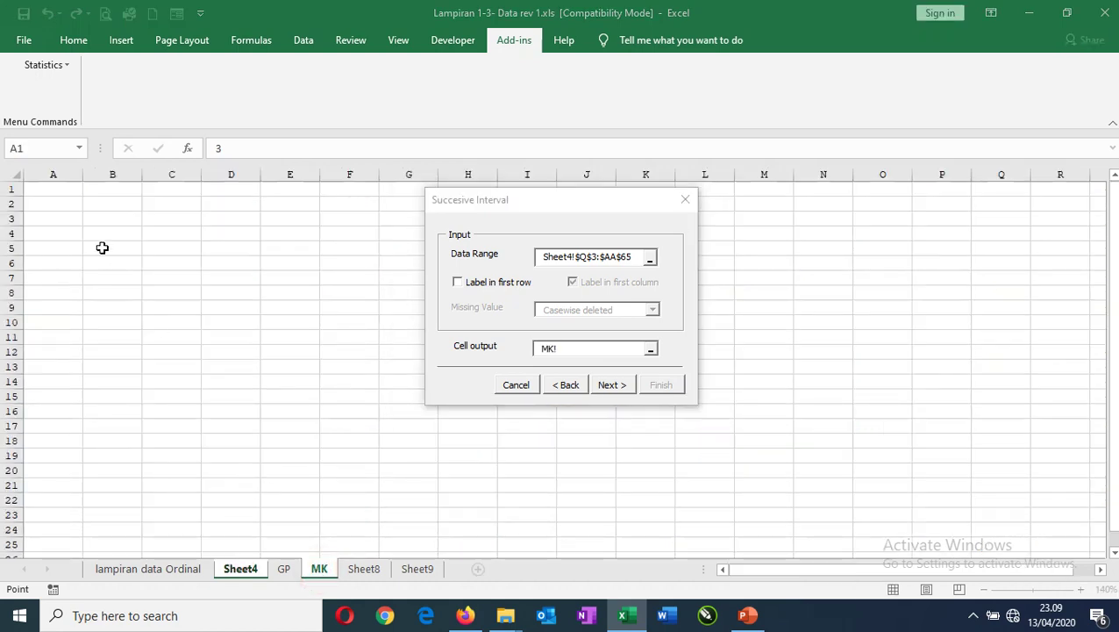
left_click(56, 193)
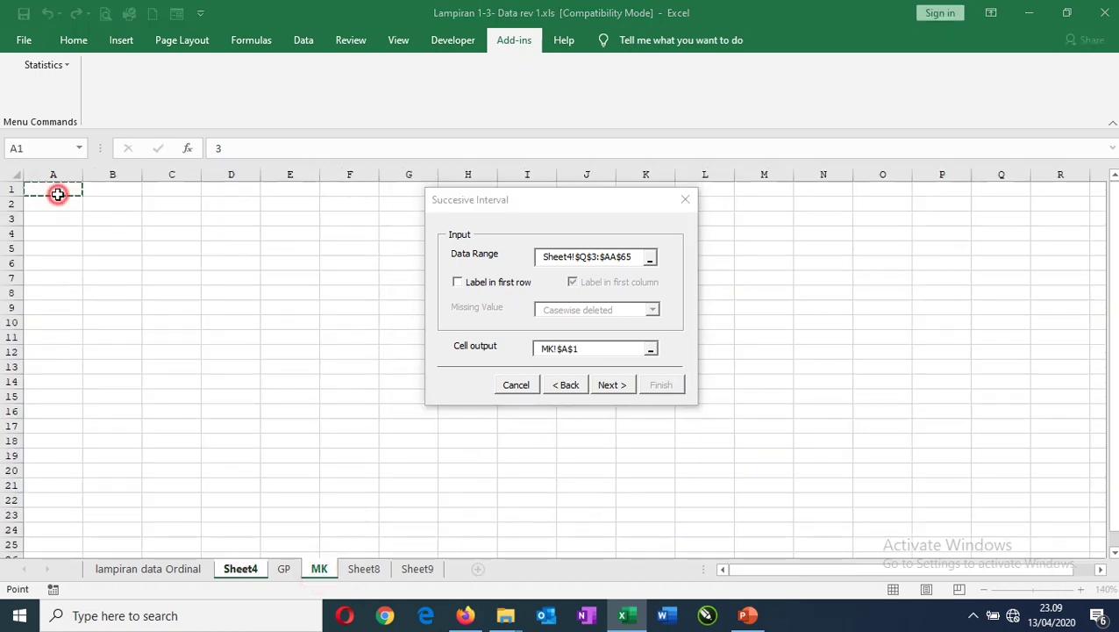
Step: Include all the variables, enable the summary display and run the Succesive Interval transformation
left_click(611, 385)
left_click(672, 257)
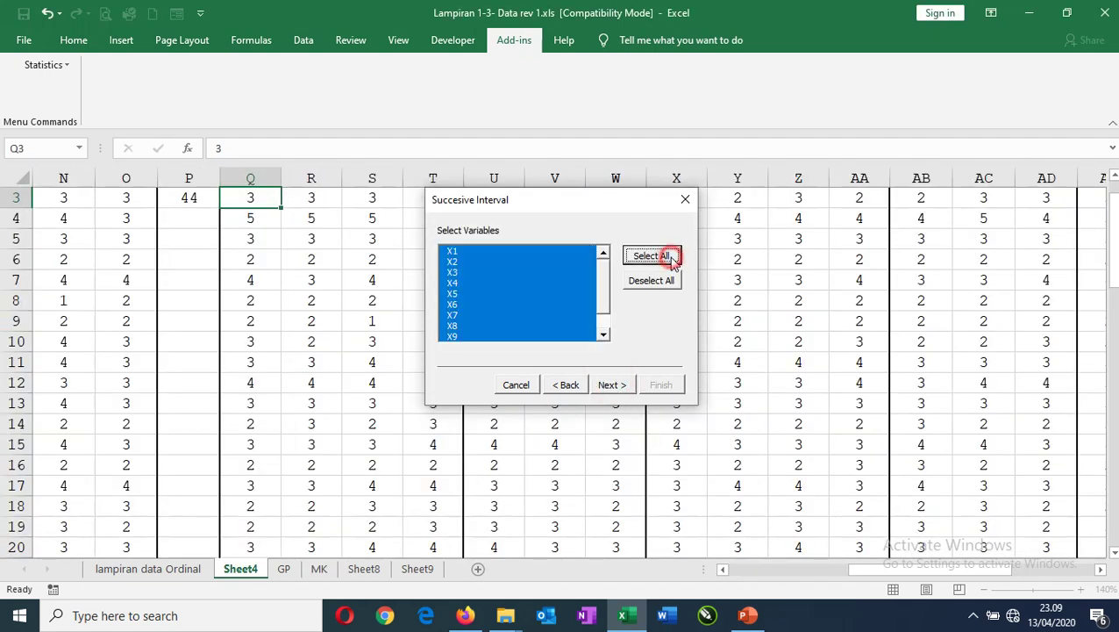
left_click(609, 386)
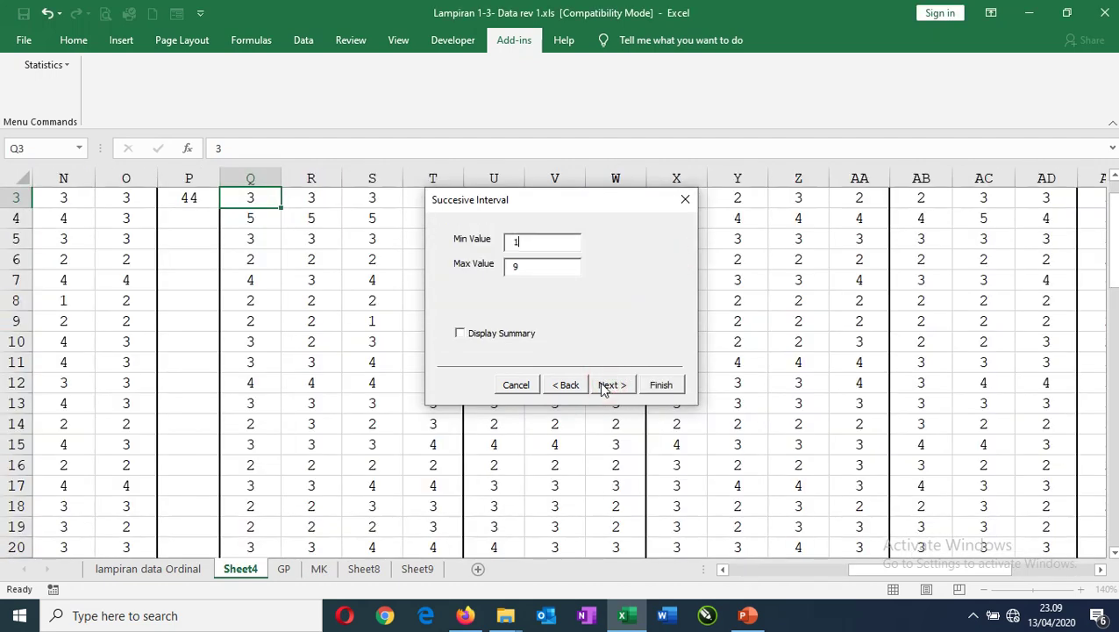
left_click(517, 341)
left_click(663, 386)
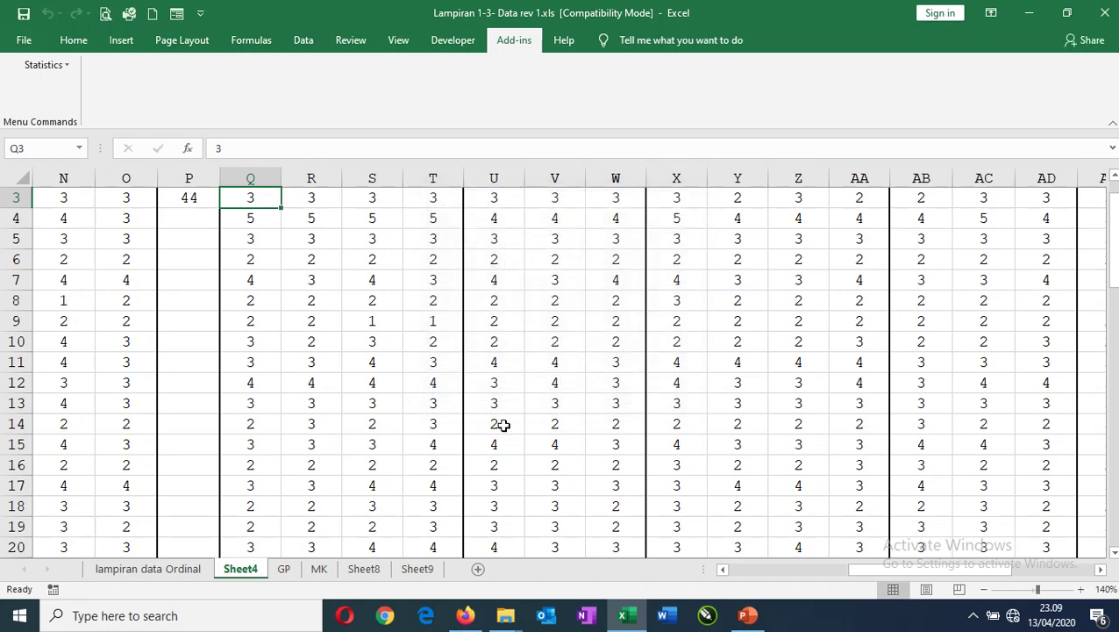
Step: Fill all transformed values under X1 to X11 in the MK sheet's Succesive Interval table, starting at A58, with green
left_click(322, 570)
left_click(276, 324)
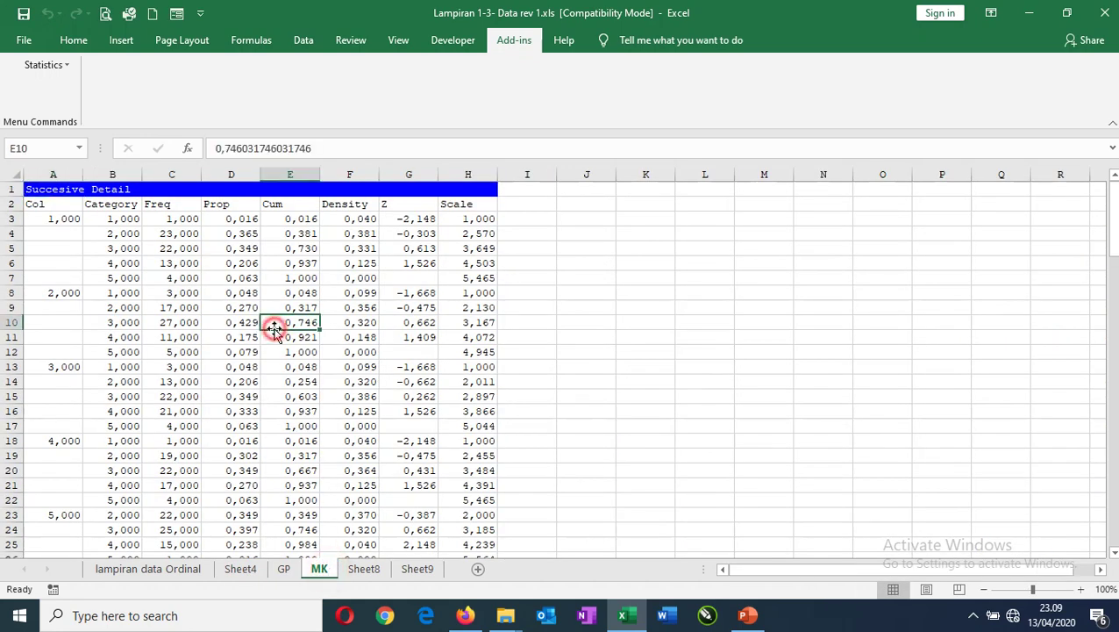
scroll(285, 343, "down", 11)
scroll(286, 343, "down", 8)
scroll(285, 351, "up", 3)
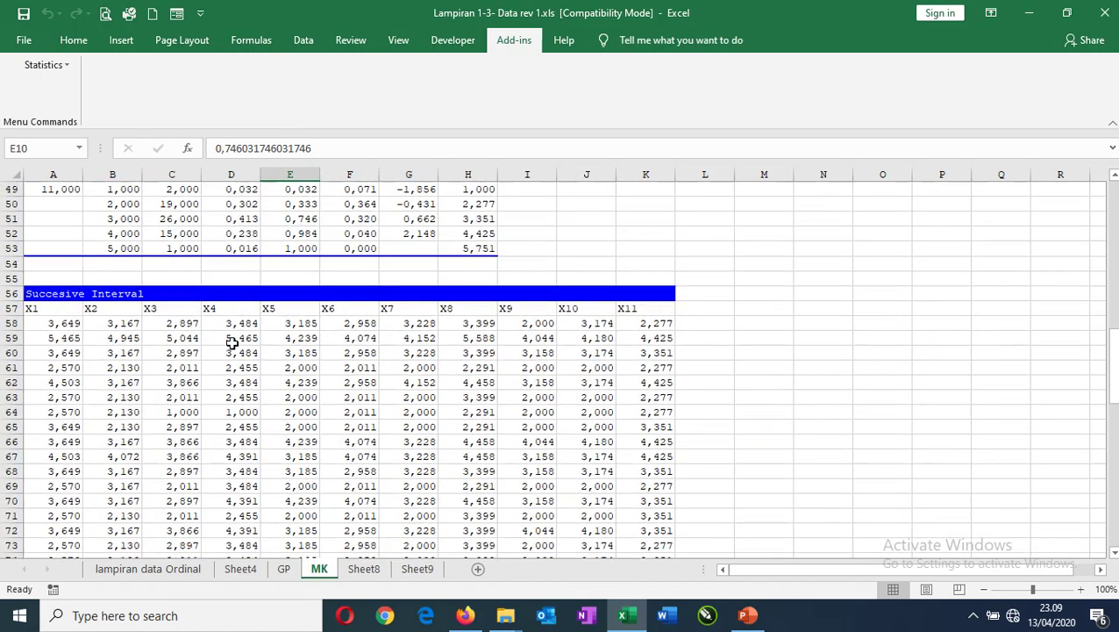
left_click_drag(38, 326, 636, 497)
scroll(362, 270, "up", 11)
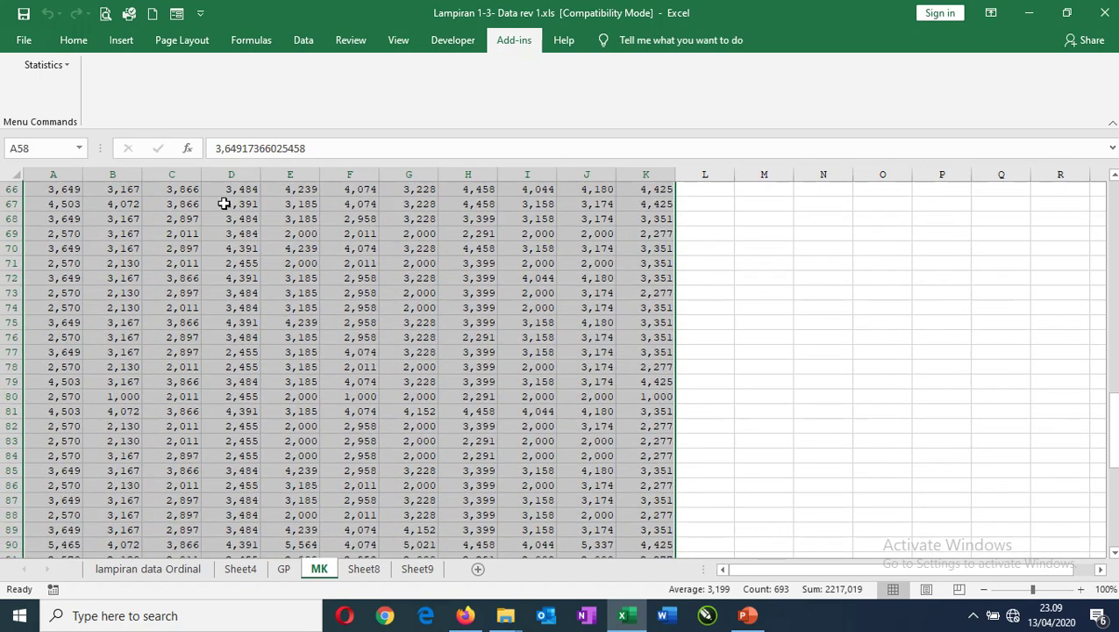
left_click(73, 40)
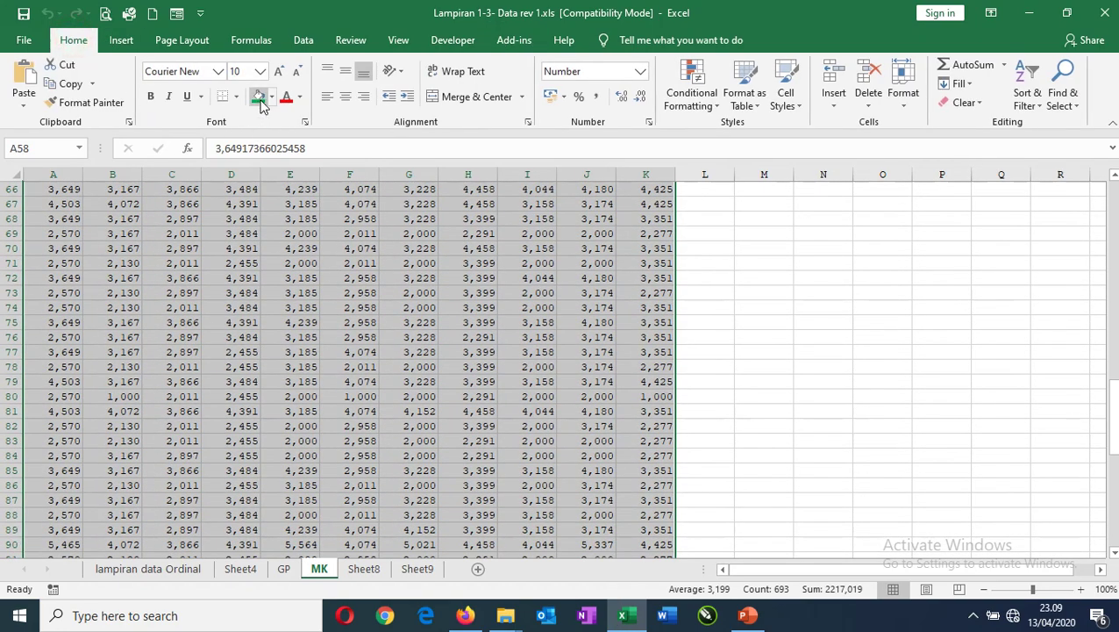
left_click(258, 99)
Step: Enter the formula =AVERAGE(A58:K58) in L58 to average the first respondent's items
left_click(707, 367)
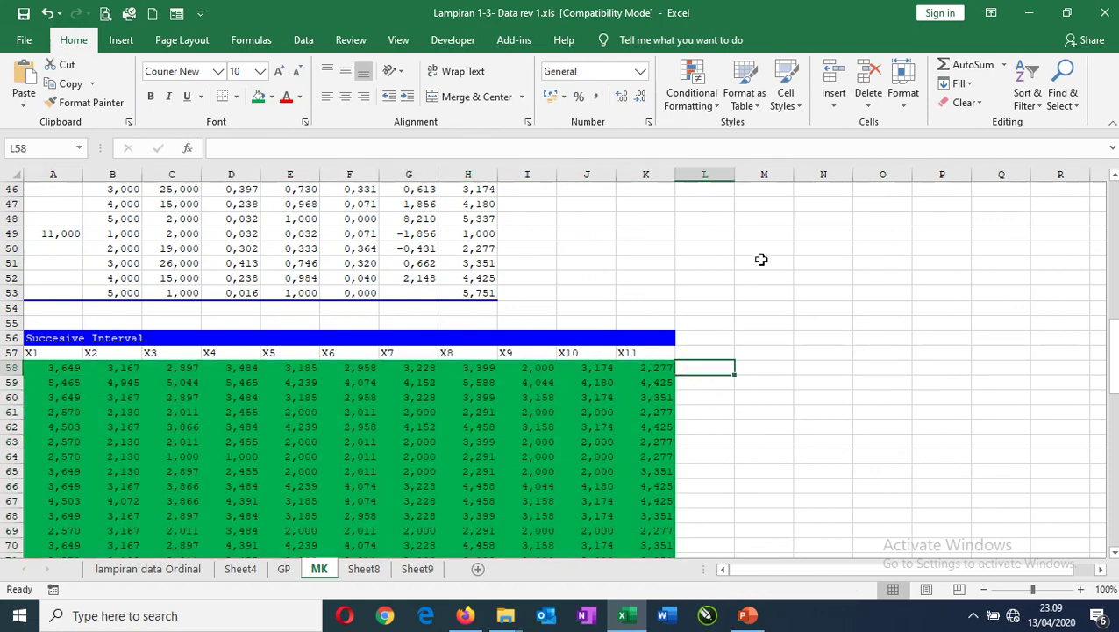
type("=aver")
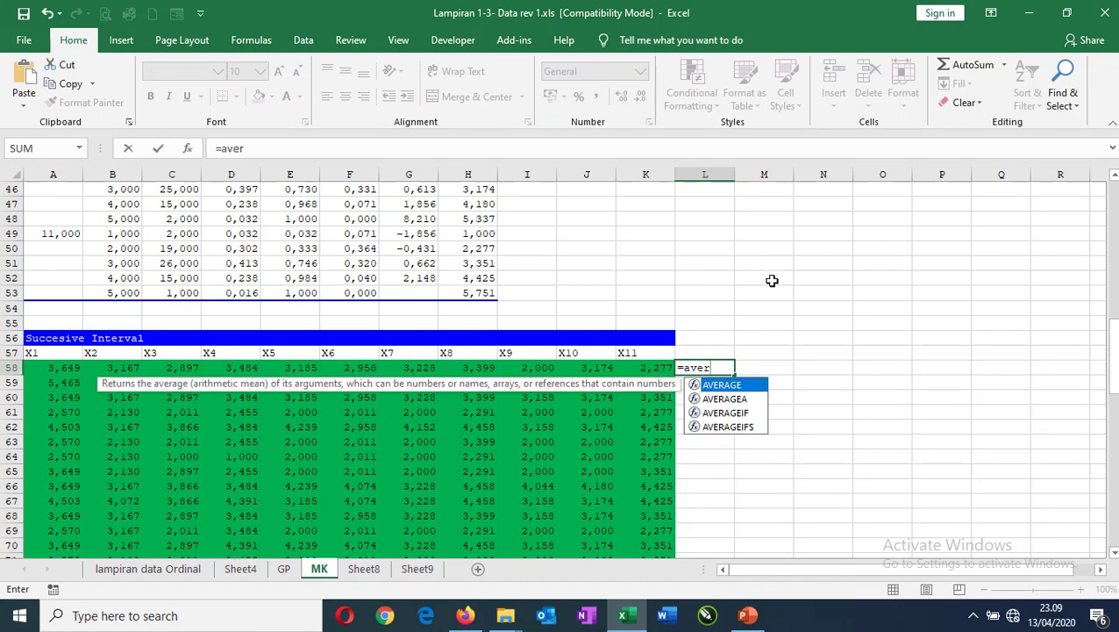
double_click(756, 384)
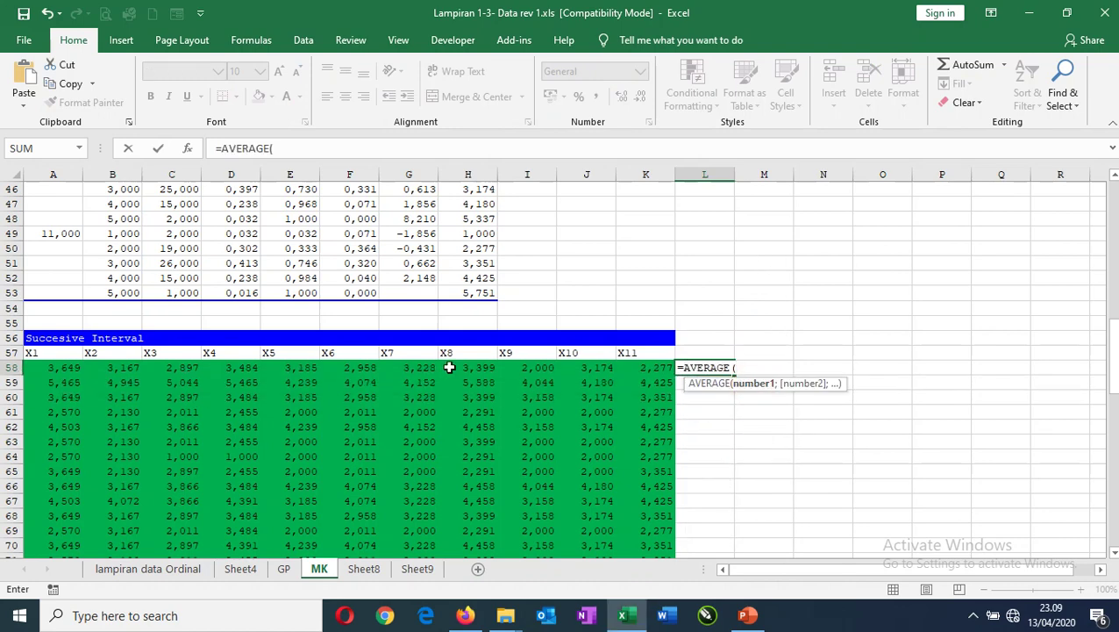
left_click_drag(58, 372, 649, 368)
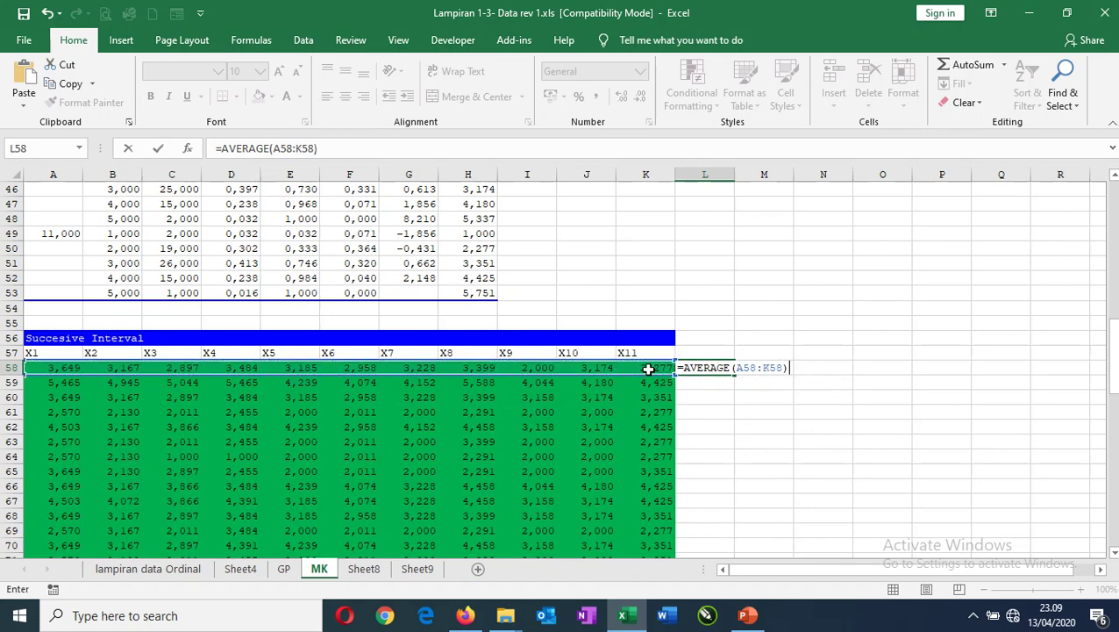
key("Return")
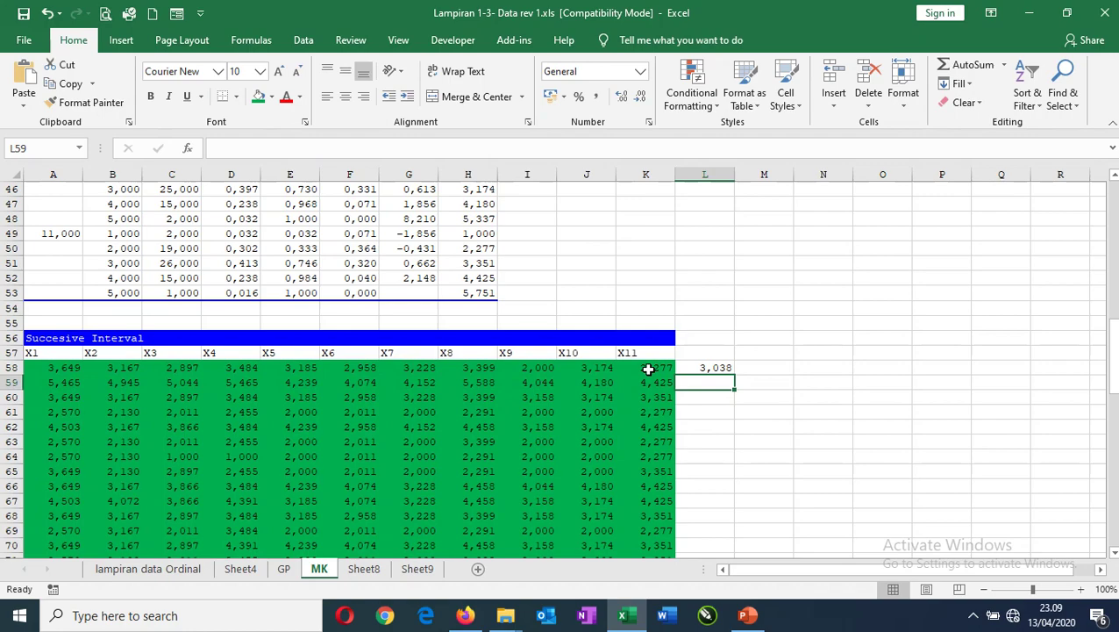
Step: Copy the average formula from L58 down to the last respondent row and fill those cells with standard yellow
left_click(718, 367)
left_click_drag(735, 375, 725, 519)
scroll(779, 392, "up", 11)
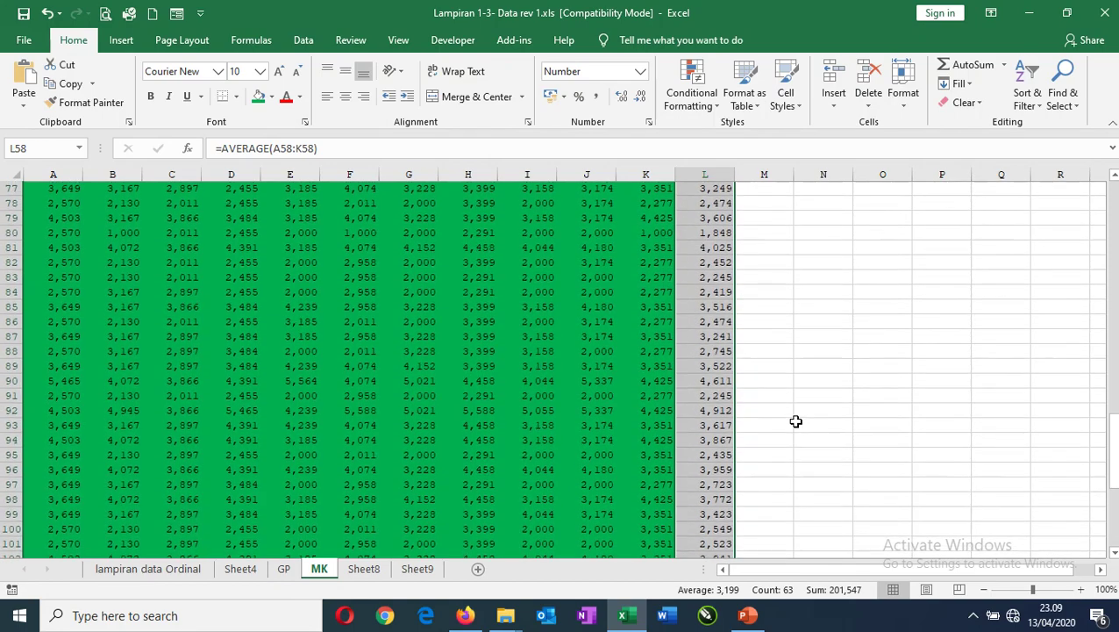
scroll(779, 392, "up", 5)
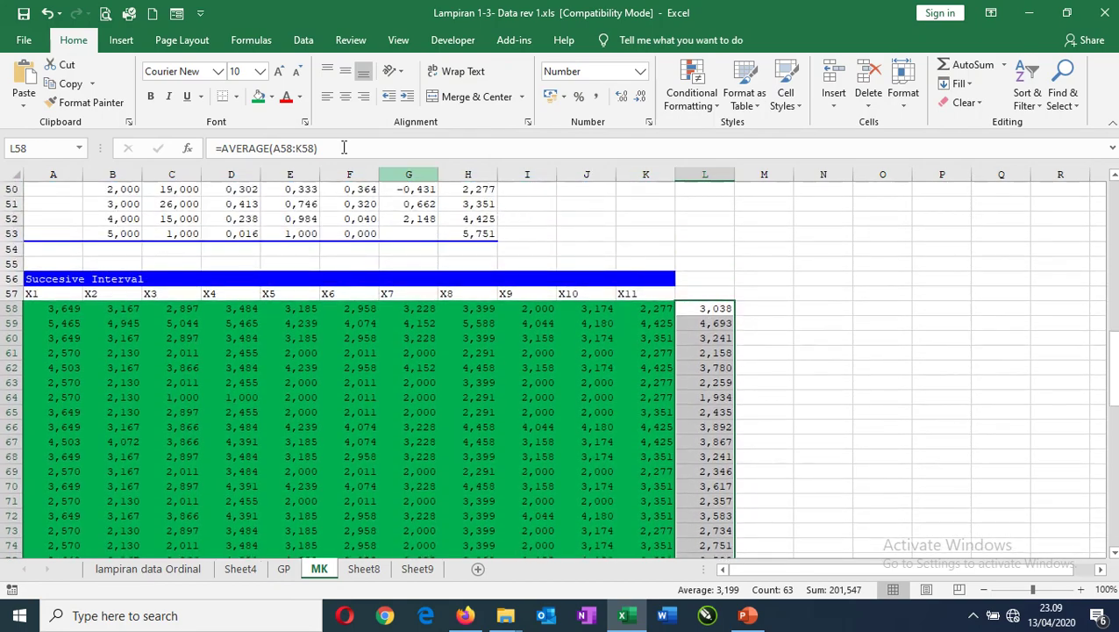
left_click(273, 98)
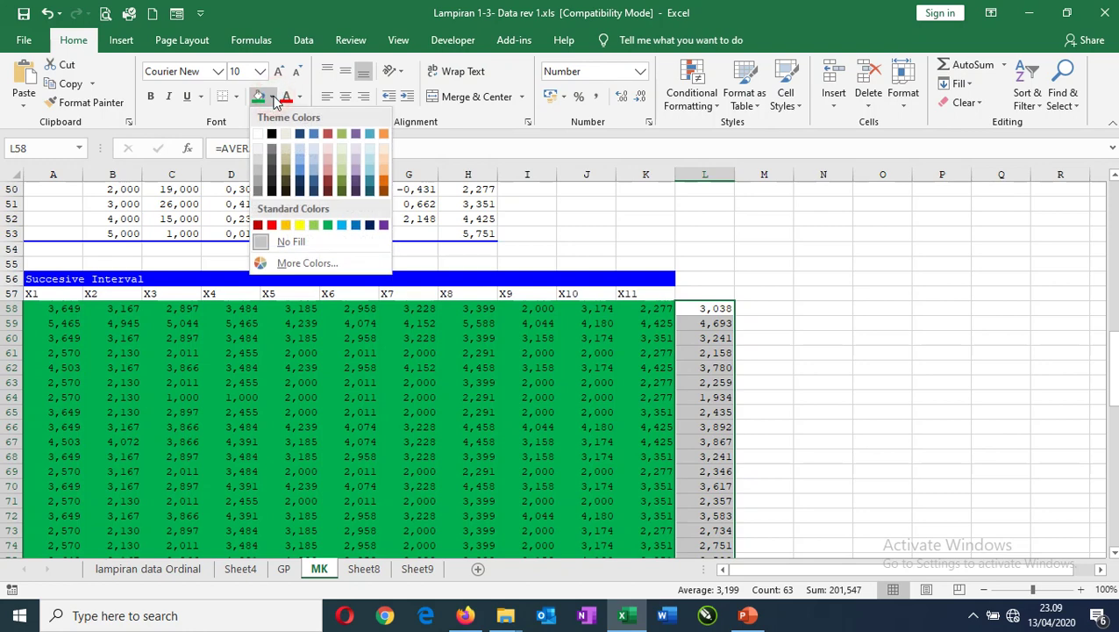
left_click(299, 226)
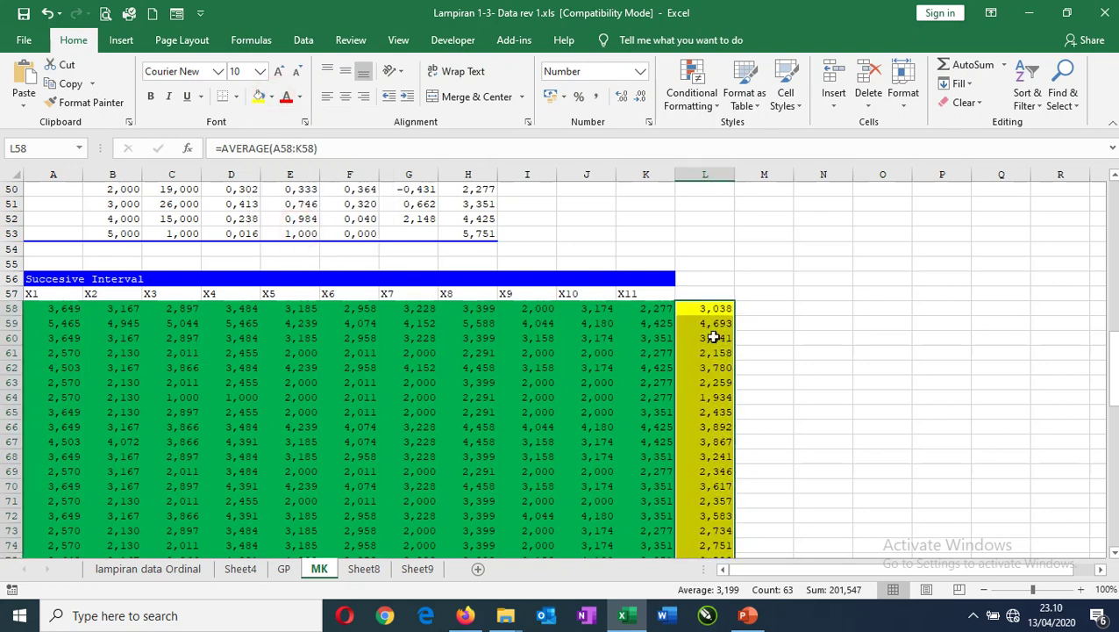
left_click(798, 372)
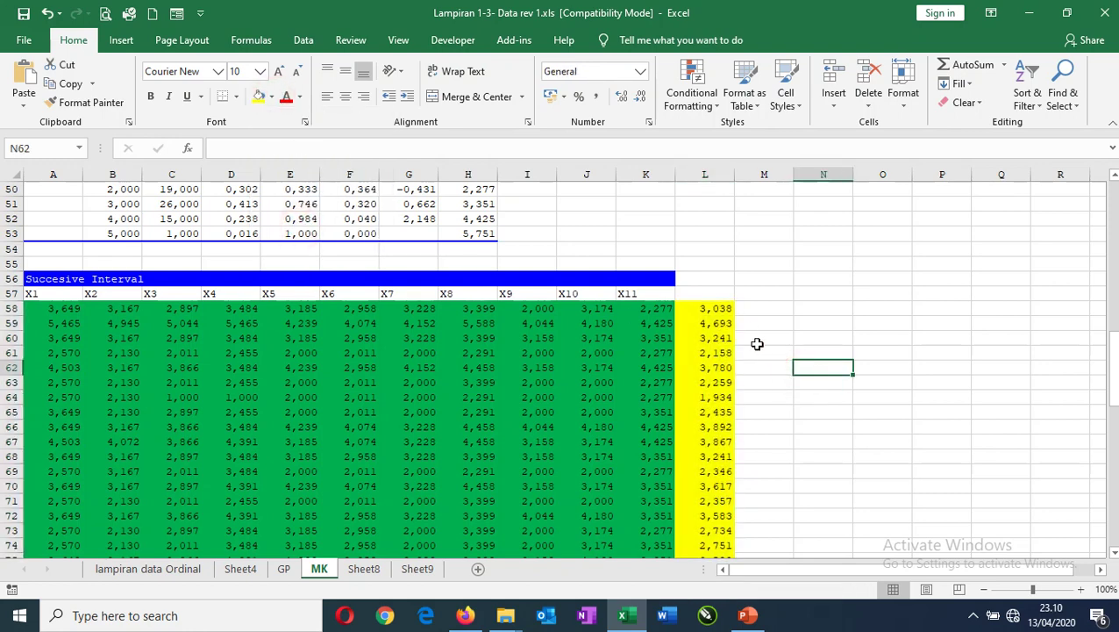
left_click(719, 311)
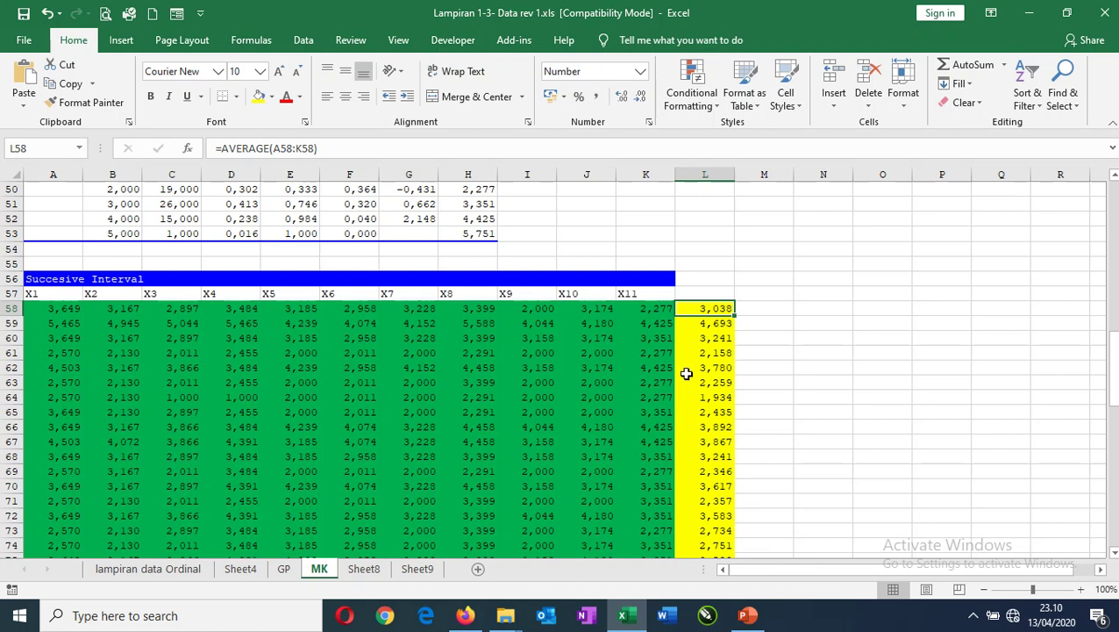
Step: Switch to the PowerPoint presentation on ordinal-to-interval transformation and start its slide show
left_click(747, 615)
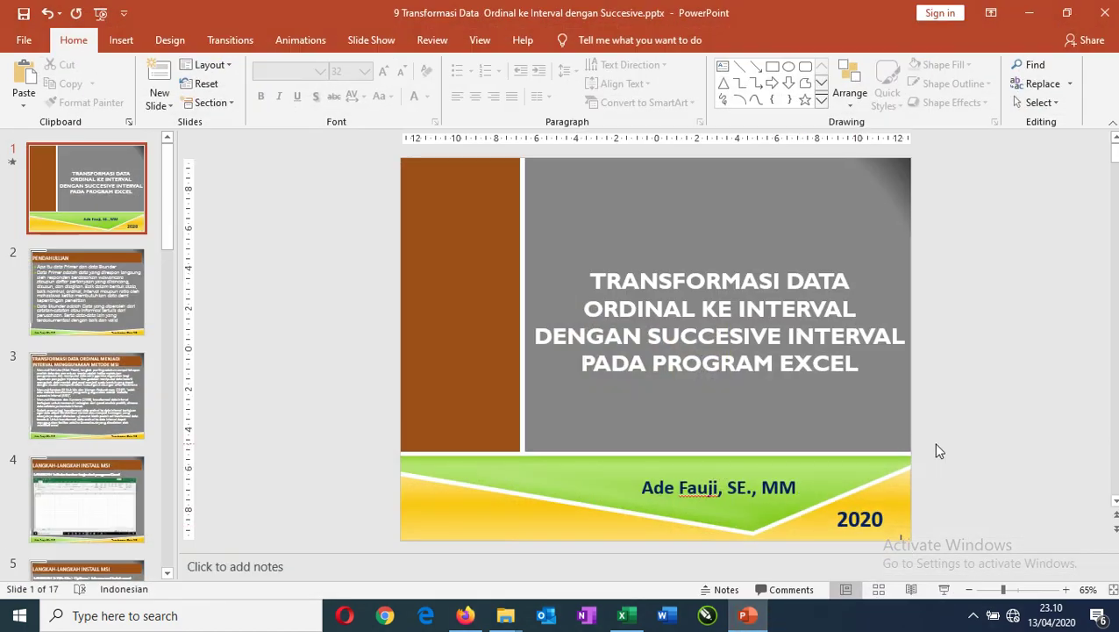
left_click(944, 588)
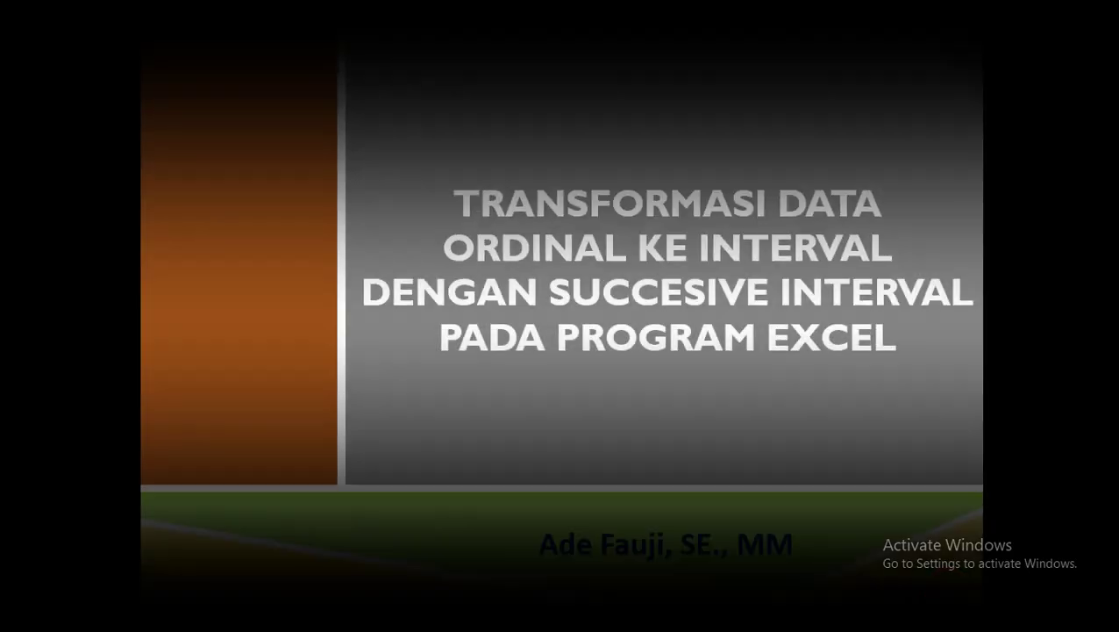